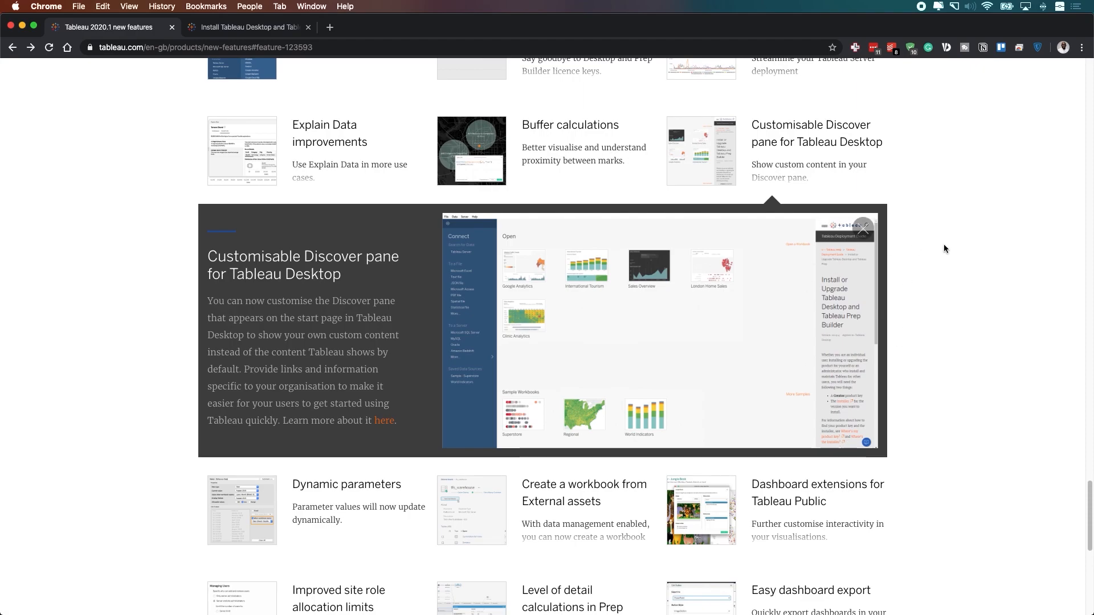
Bring Tableau Desktop to the front from the Dock after reading the Discover pane entry.
{"action": "mouse_move", "coordinate": [1080, 274]}
{"action": "left_click", "coordinate": [1068, 273]}
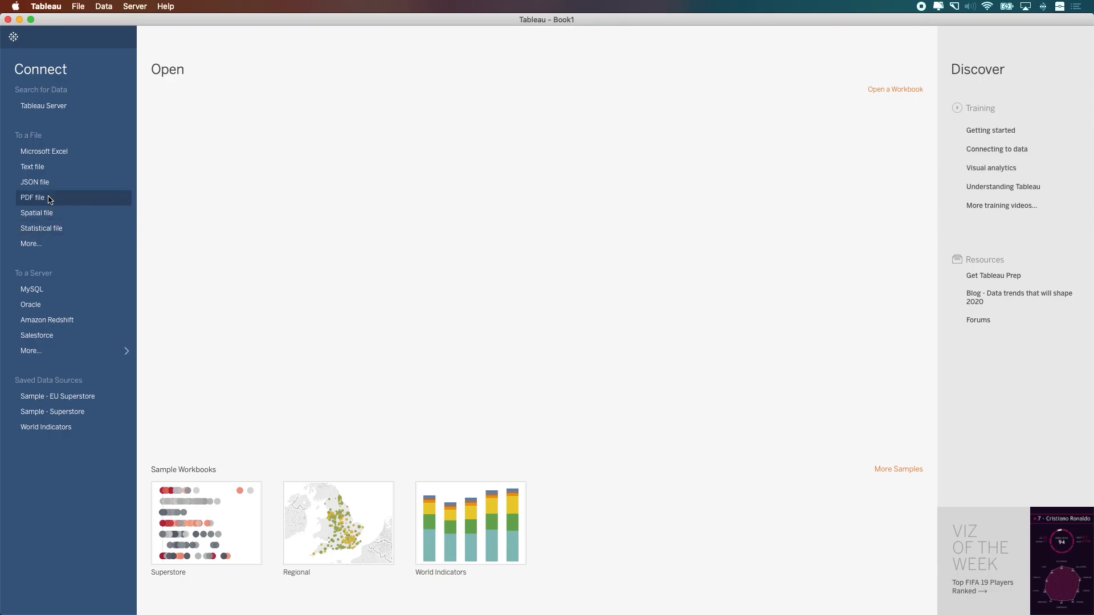
Minimise Tableau Desktop to return to the new features page in Chrome.
{"action": "left_click", "coordinate": [19, 19]}
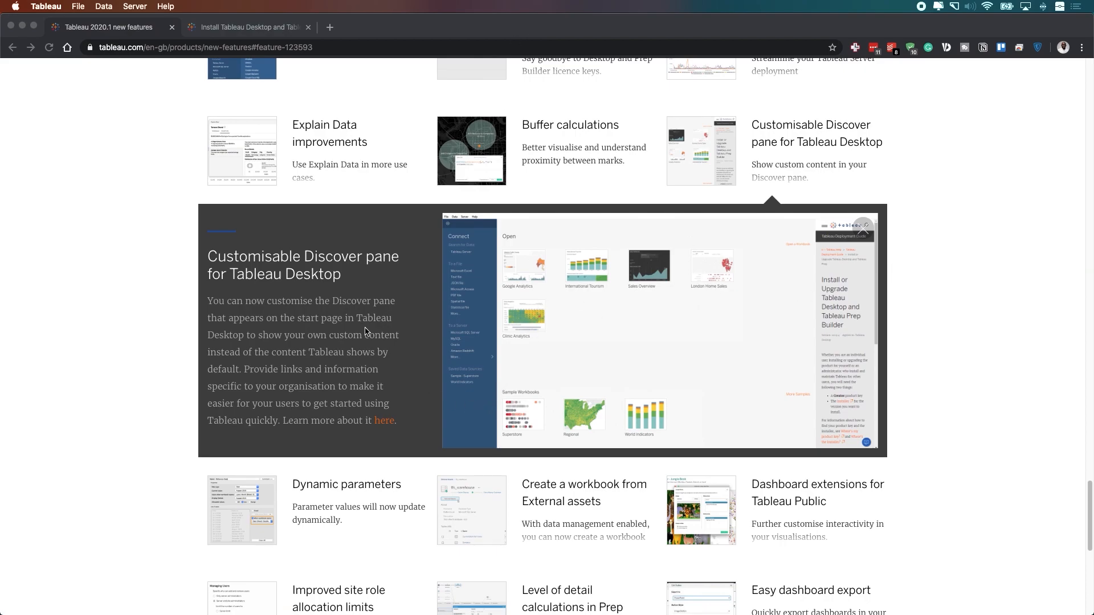
Follow the 'here' link to the Change Installation Settings after Installation article.
{"action": "left_click", "coordinate": [383, 426]}
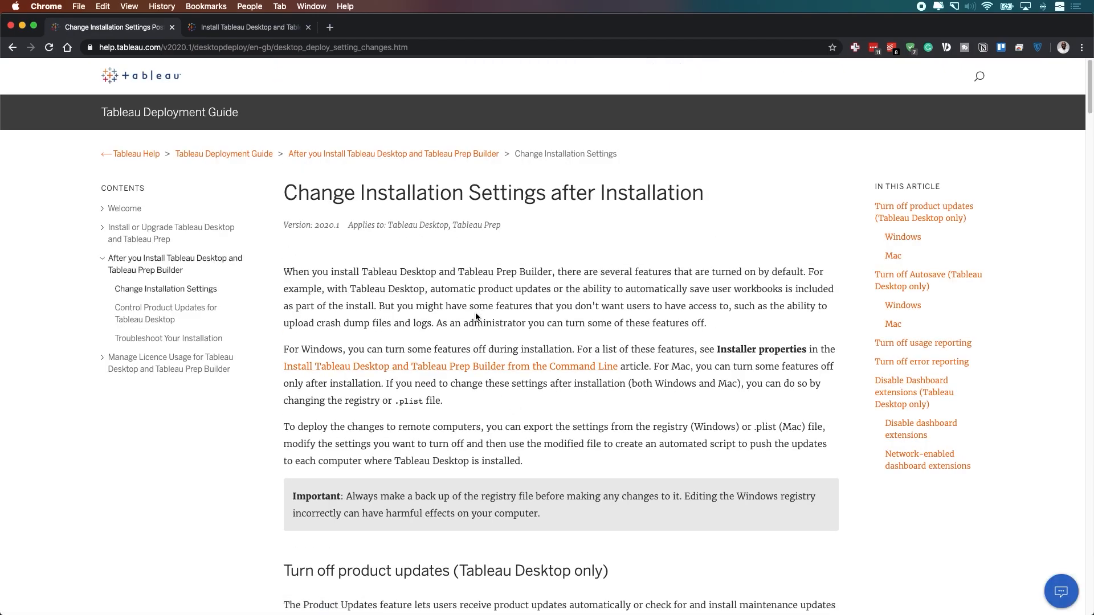
{"action": "scroll", "coordinate": [476, 316], "scroll_direction": "down", "scroll_amount": 5}
{"action": "scroll", "coordinate": [487, 318], "scroll_direction": "down", "scroll_amount": 5}
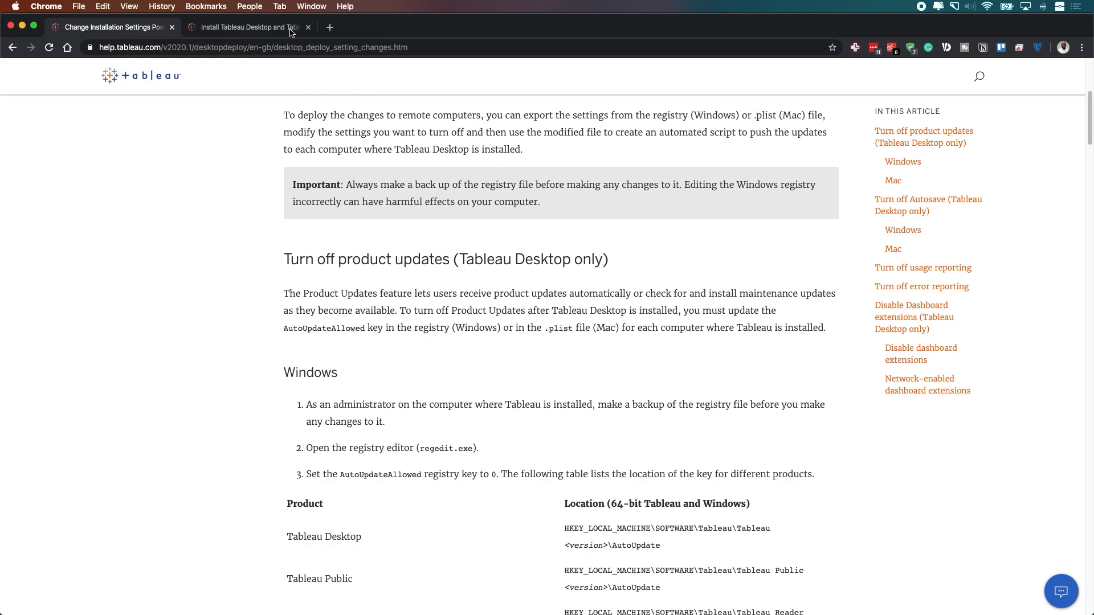
Switch to the command-line installation article tab and read through it.
{"action": "left_click", "coordinate": [248, 27]}
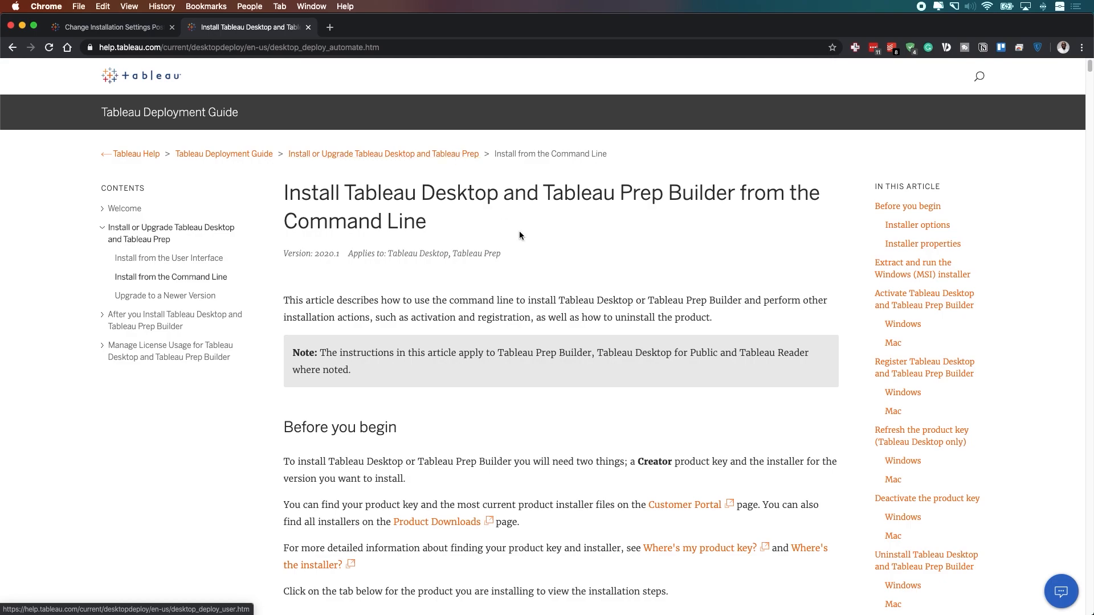
{"action": "scroll", "coordinate": [497, 297], "scroll_direction": "down", "scroll_amount": 5}
{"action": "scroll", "coordinate": [496, 297], "scroll_direction": "down", "scroll_amount": 3}
{"action": "scroll", "coordinate": [496, 297], "scroll_direction": "down", "scroll_amount": 2}
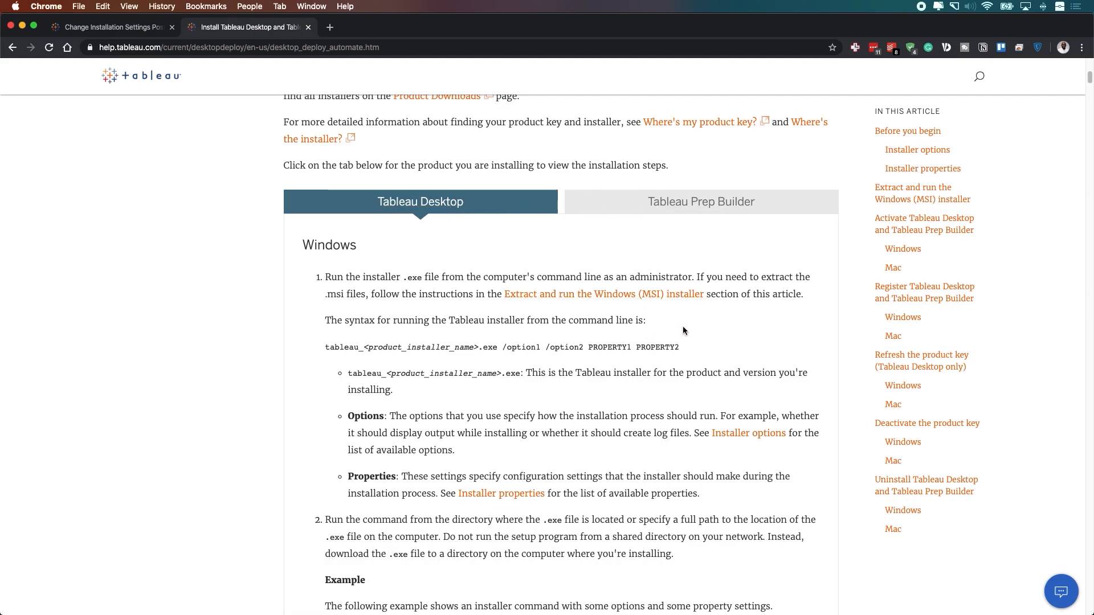
{"action": "scroll", "coordinate": [683, 325], "scroll_direction": "down", "scroll_amount": 5}
{"action": "scroll", "coordinate": [637, 327], "scroll_direction": "down", "scroll_amount": 4}
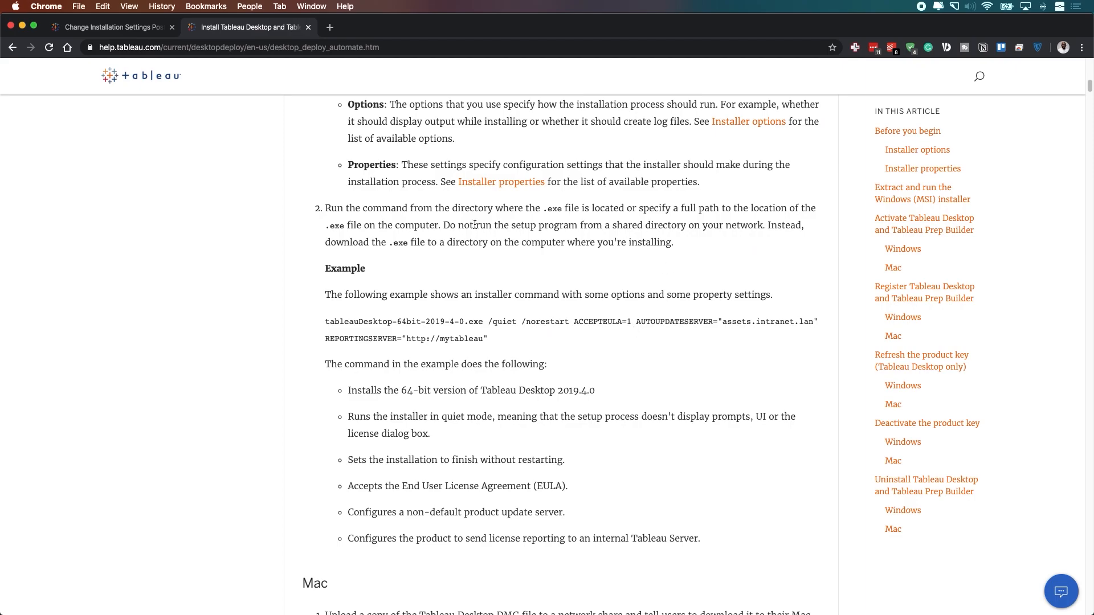
{"action": "scroll", "coordinate": [406, 260], "scroll_direction": "down", "scroll_amount": 5}
{"action": "scroll", "coordinate": [544, 360], "scroll_direction": "down", "scroll_amount": 3}
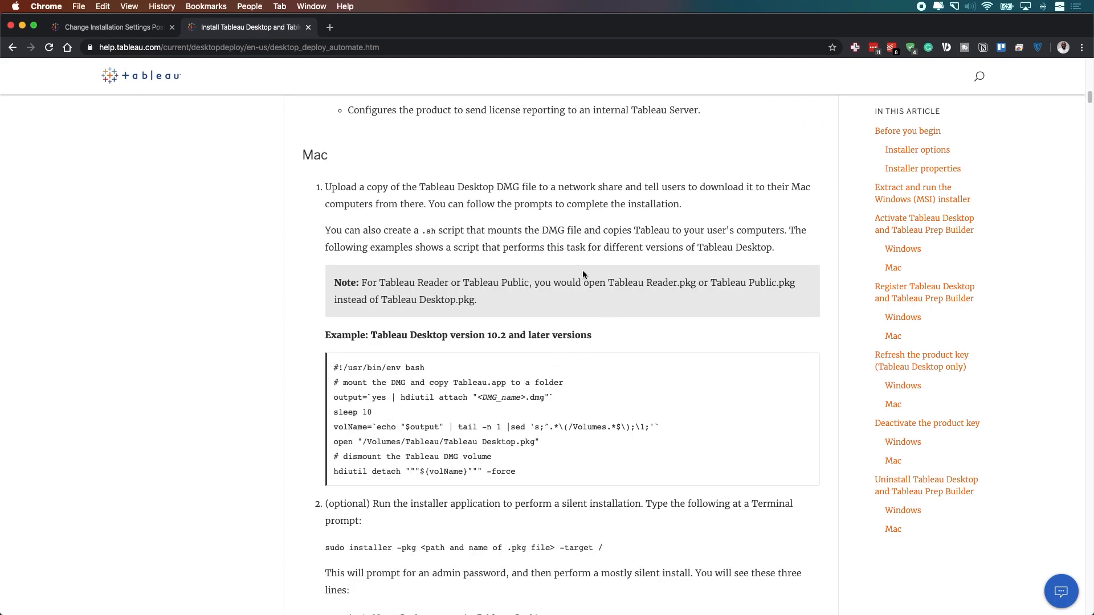
{"action": "scroll", "coordinate": [575, 289], "scroll_direction": "down", "scroll_amount": 6}
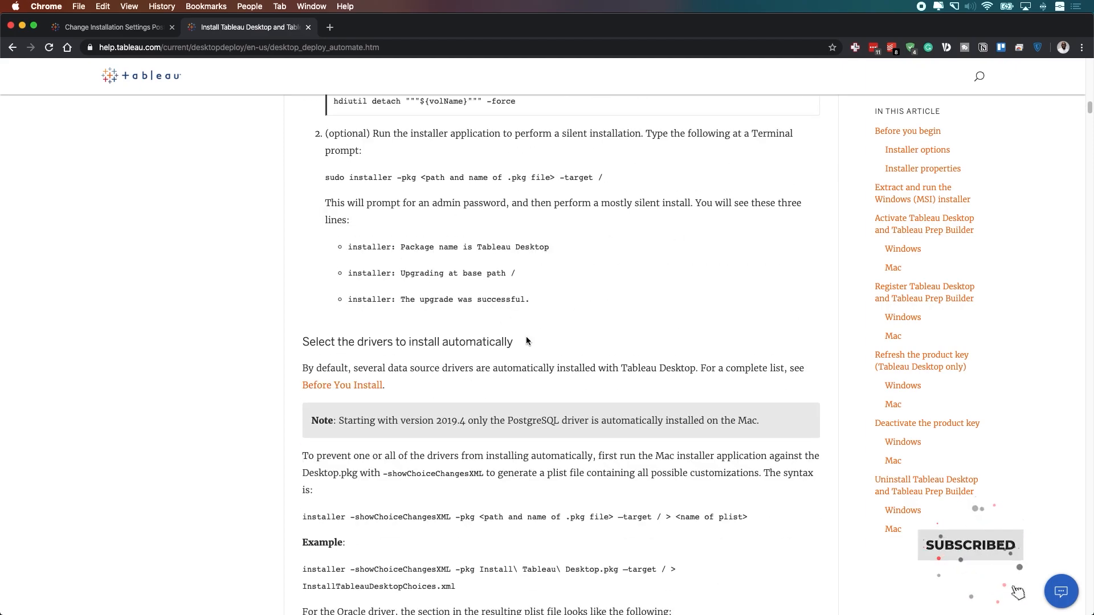
{"action": "scroll", "coordinate": [586, 218], "scroll_direction": "down", "scroll_amount": 4}
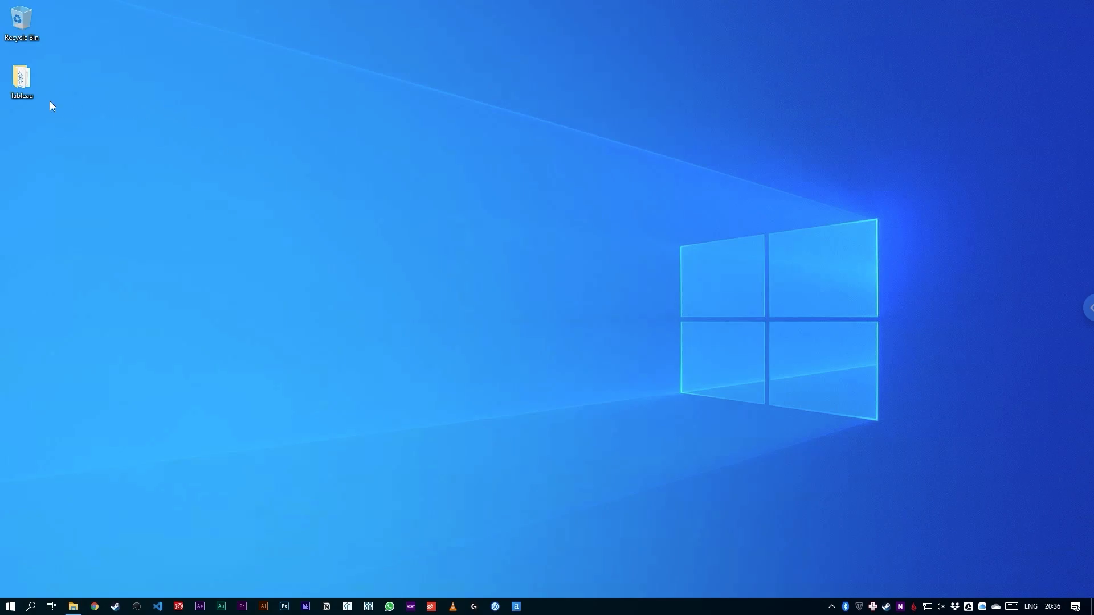
Browse the desktop Tableau folder and C:\Program Files\Tableau, which holds only Tableau 2019.4.
{"action": "double_click", "coordinate": [27, 89]}
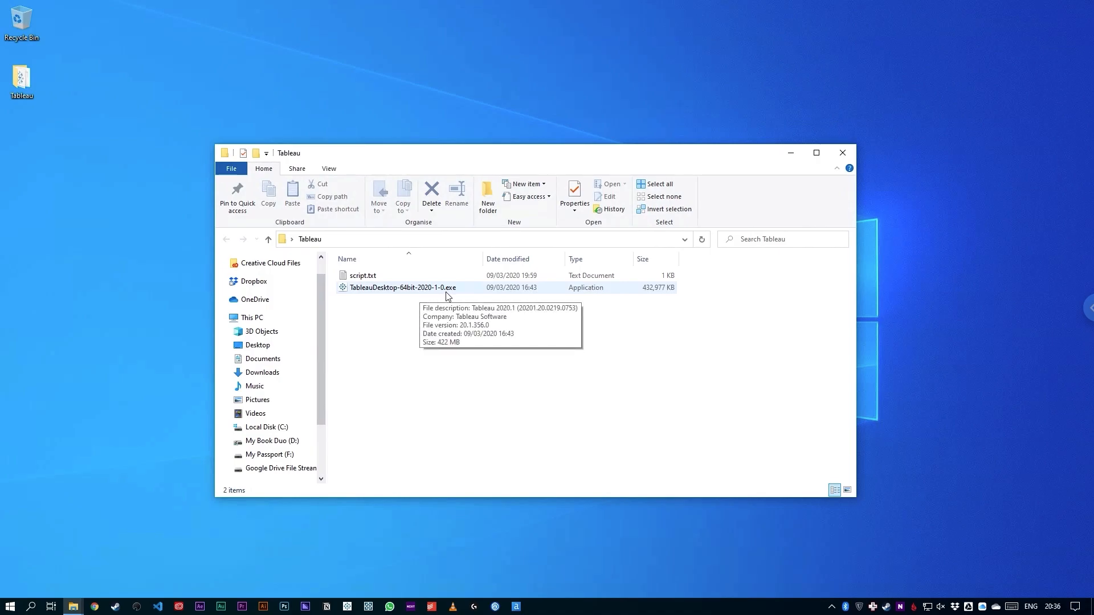
{"action": "mouse_move", "coordinate": [73, 606]}
{"action": "left_click", "coordinate": [91, 572]}
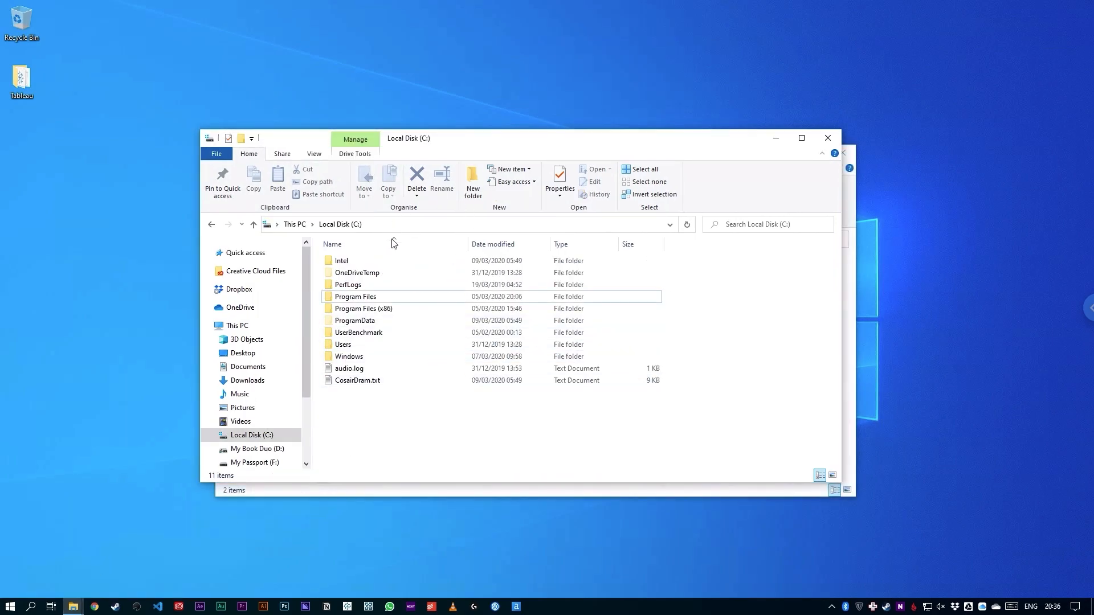
{"action": "double_click", "coordinate": [355, 297]}
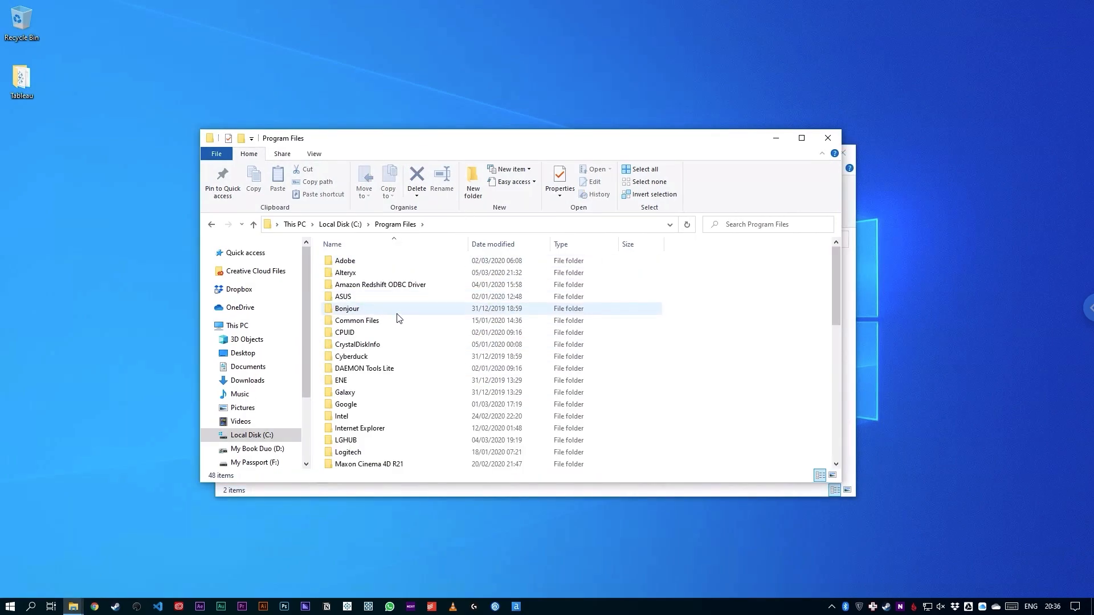
{"action": "scroll", "coordinate": [374, 395], "scroll_direction": "down", "scroll_amount": 2}
{"action": "scroll", "coordinate": [373, 395], "scroll_direction": "down", "scroll_amount": 2}
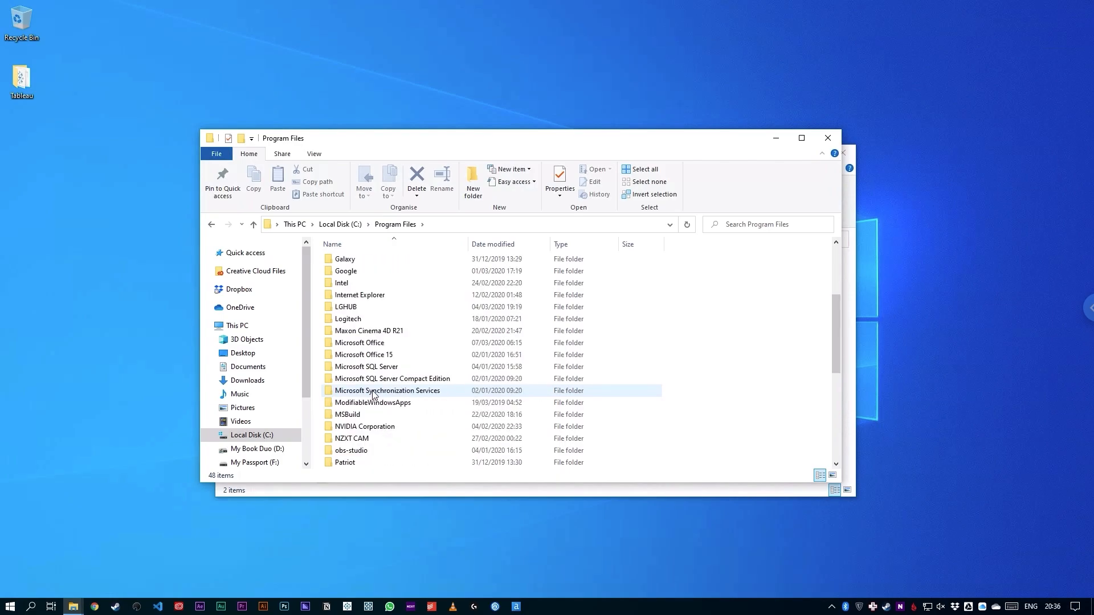
{"action": "scroll", "coordinate": [373, 395], "scroll_direction": "down", "scroll_amount": 2}
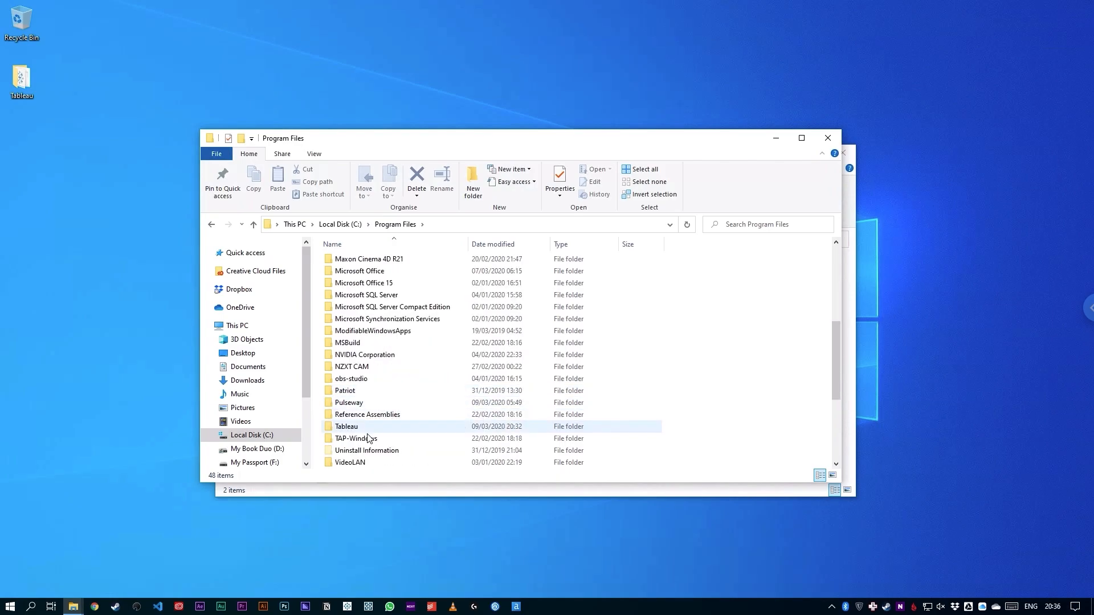
{"action": "double_click", "coordinate": [347, 427]}
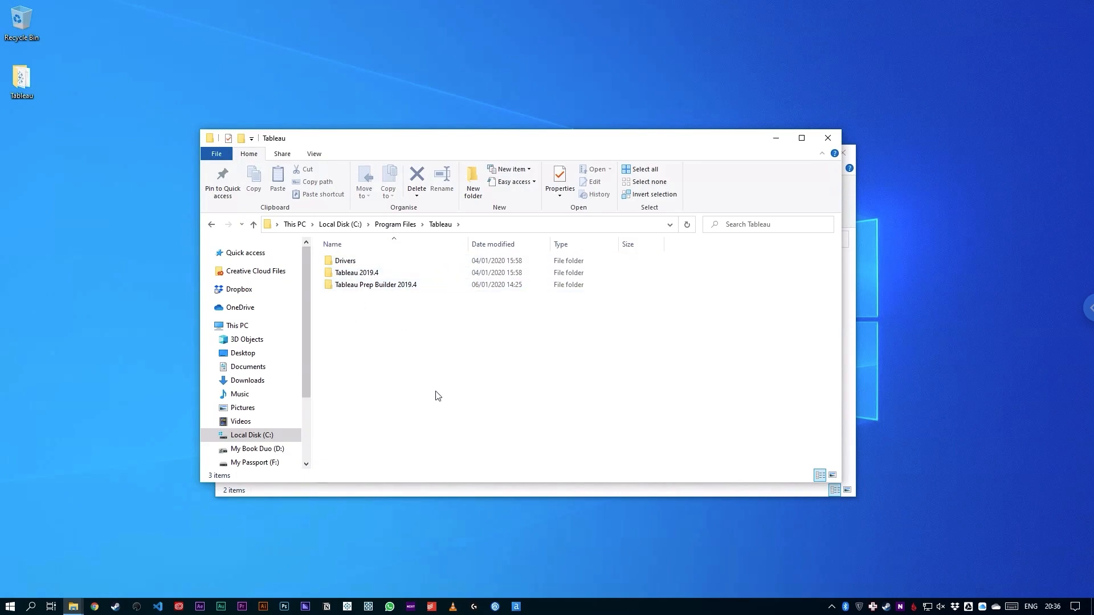
Check the Start menu's Tableau entries and return to the Tableau folder window.
{"action": "left_click", "coordinate": [9, 607]}
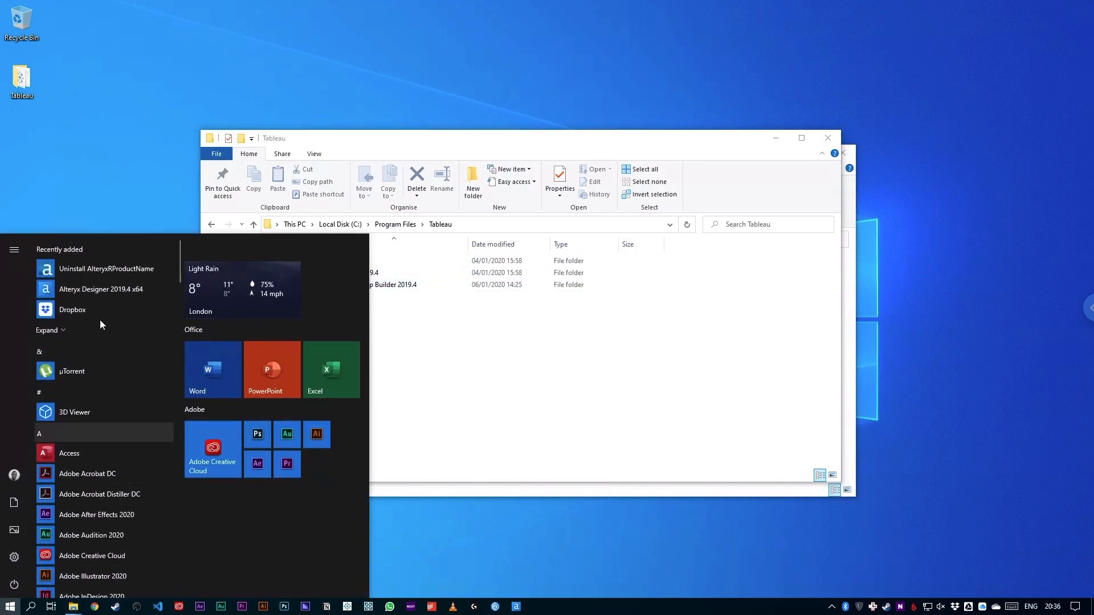
{"action": "scroll", "coordinate": [97, 386], "scroll_direction": "down", "scroll_amount": 10}
{"action": "scroll", "coordinate": [100, 429], "scroll_direction": "down", "scroll_amount": 10}
{"action": "scroll", "coordinate": [100, 429], "scroll_direction": "down", "scroll_amount": 8}
{"action": "scroll", "coordinate": [100, 395], "scroll_direction": "up", "scroll_amount": 4}
{"action": "scroll", "coordinate": [100, 395], "scroll_direction": "up", "scroll_amount": 3}
{"action": "scroll", "coordinate": [100, 395], "scroll_direction": "up", "scroll_amount": 2}
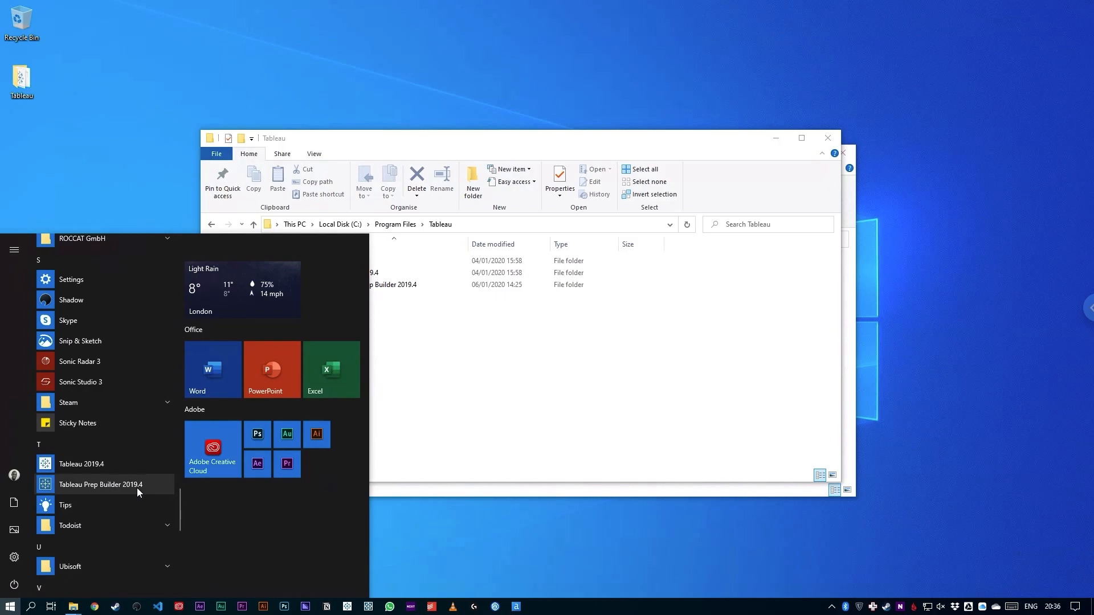
{"action": "left_click", "coordinate": [518, 418]}
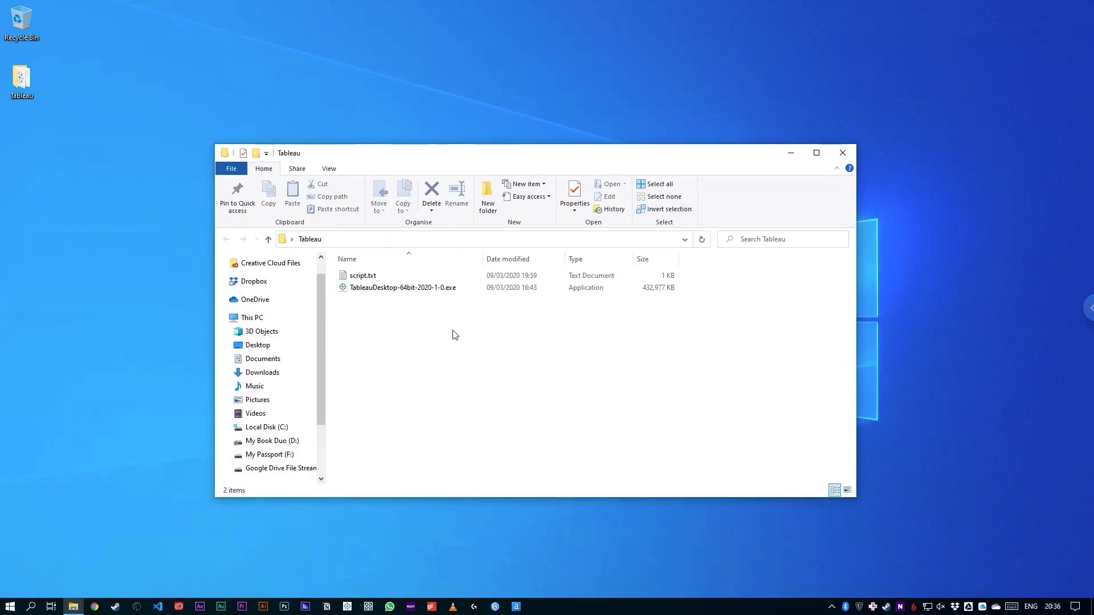
View script.txt in Notepad with word wrap turned on.
{"action": "double_click", "coordinate": [361, 275]}
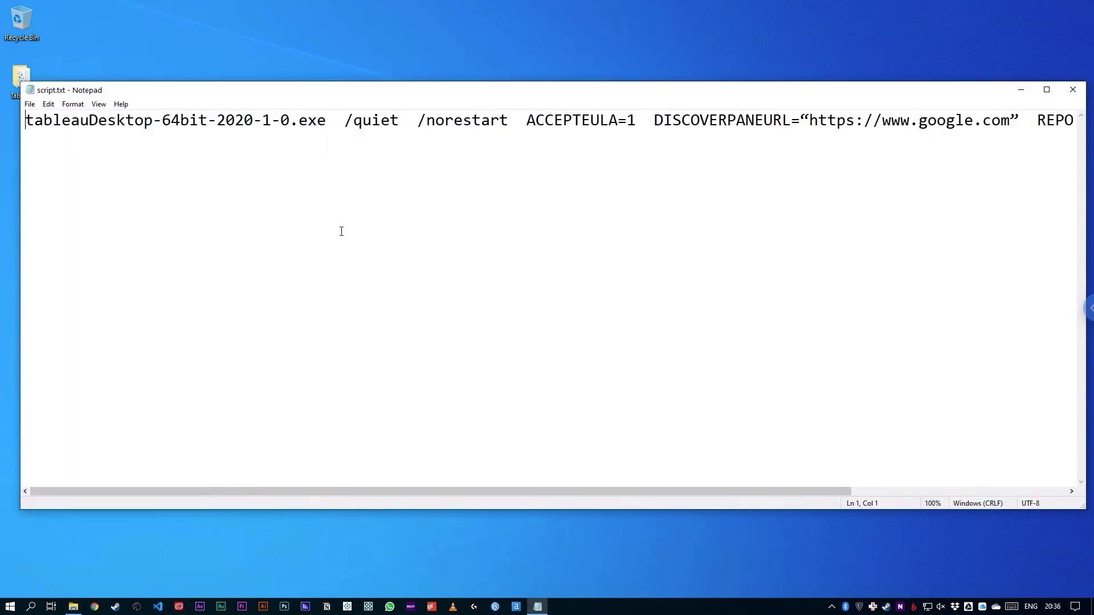
{"action": "left_click", "coordinate": [98, 103]}
{"action": "left_click", "coordinate": [94, 117]}
{"action": "left_click", "coordinate": [373, 191]}
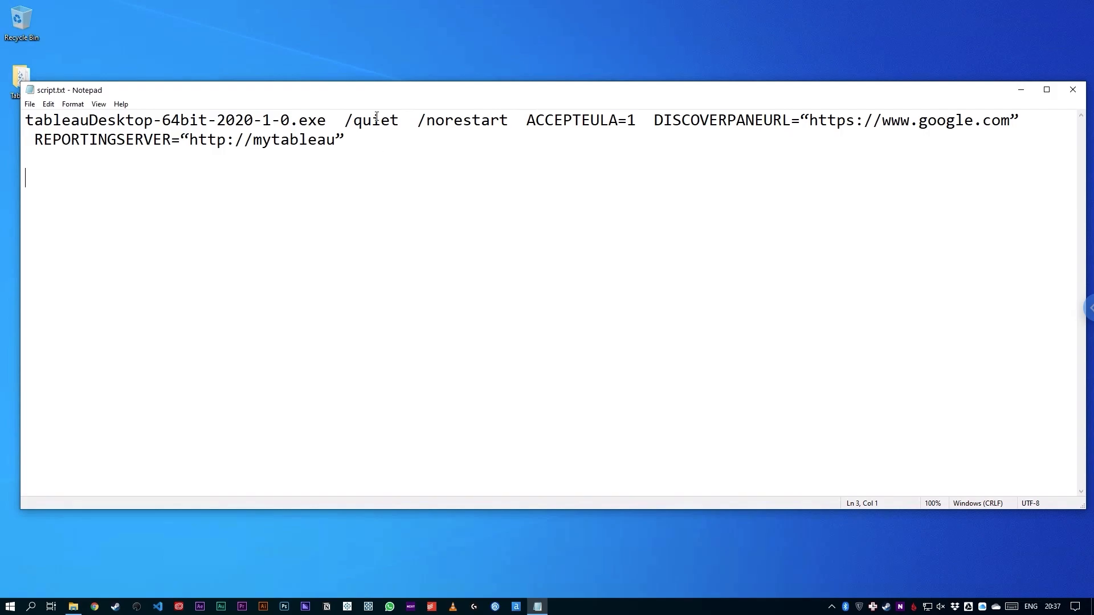
Examine the installer file name and select the /quiet option in the command.
{"action": "left_click_drag", "start_coordinate": [339, 121], "coordinate": [25, 121]}
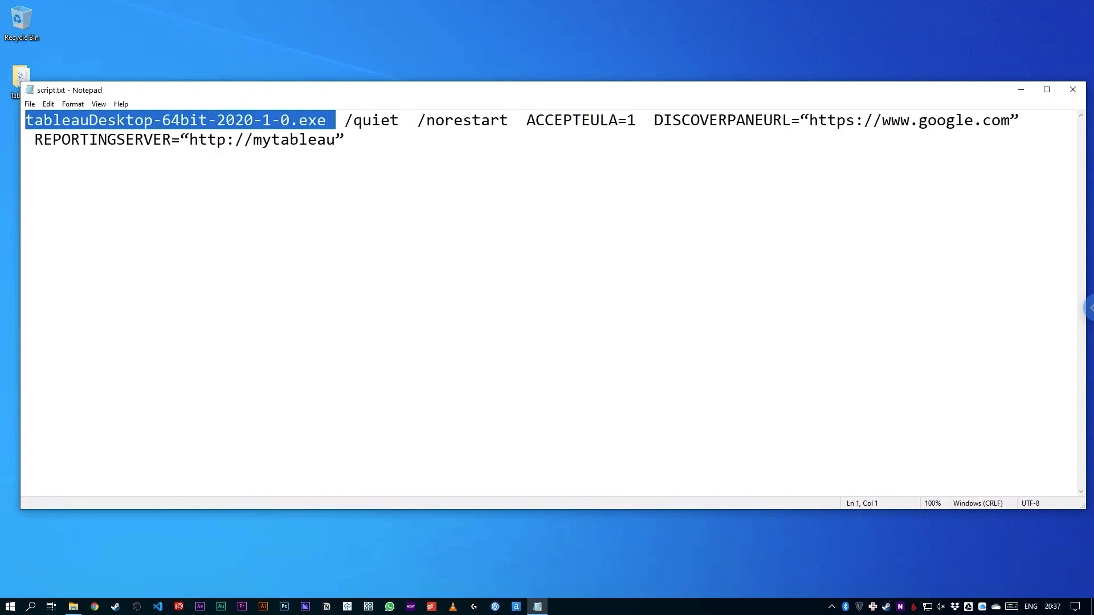
{"action": "left_click", "coordinate": [375, 208]}
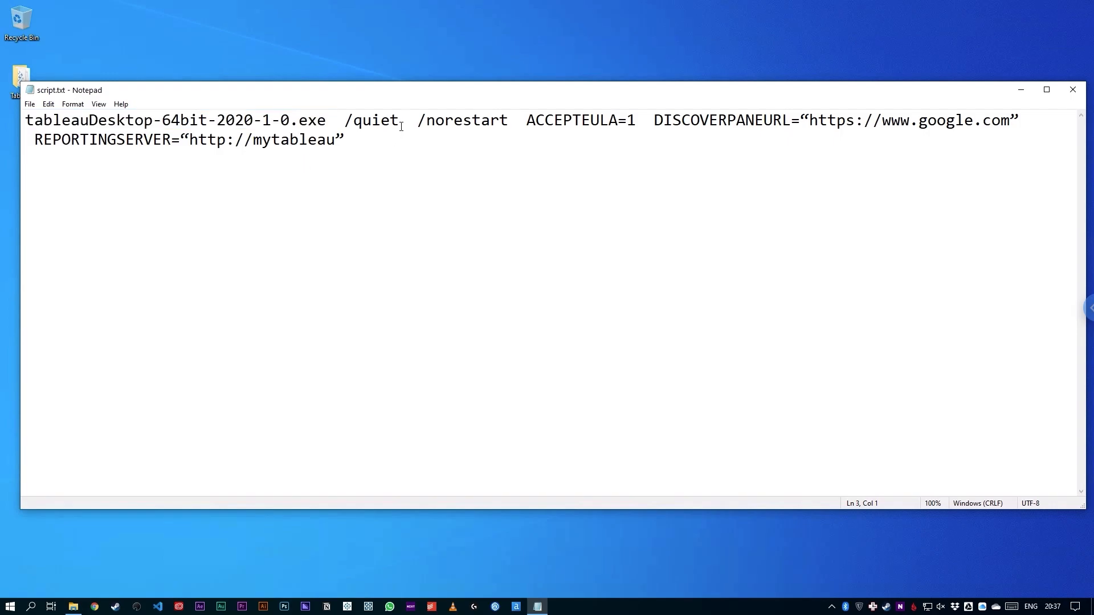
{"action": "left_click_drag", "start_coordinate": [400, 121], "coordinate": [345, 121]}
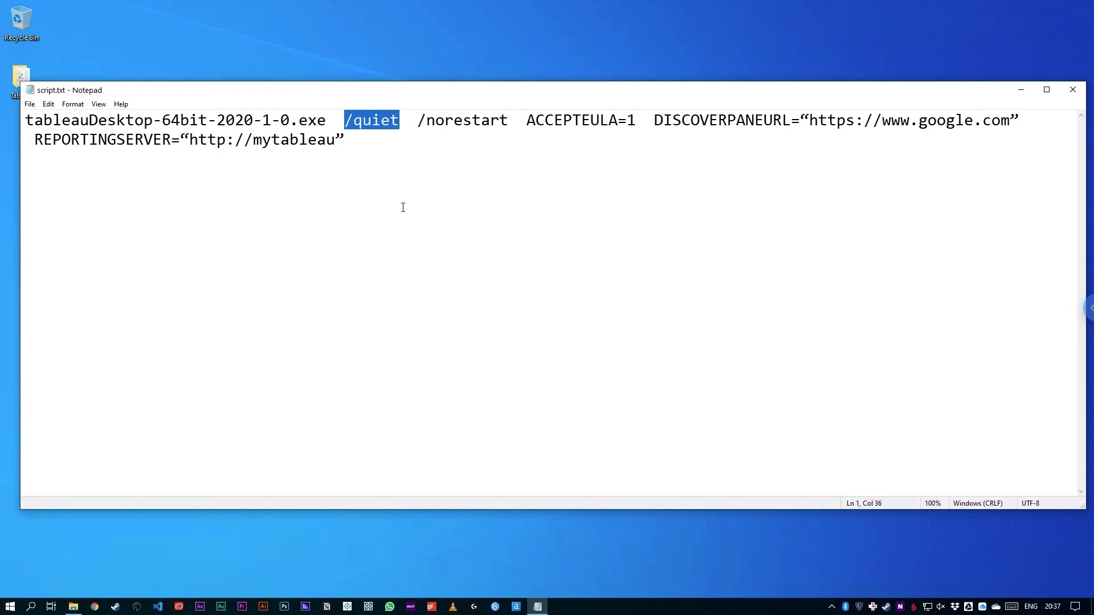
Remove the /quiet option and review the DISCOVERPANEURL setting.
{"action": "key", "text": "BackSpace"}
{"action": "key", "text": "BackSpace"}
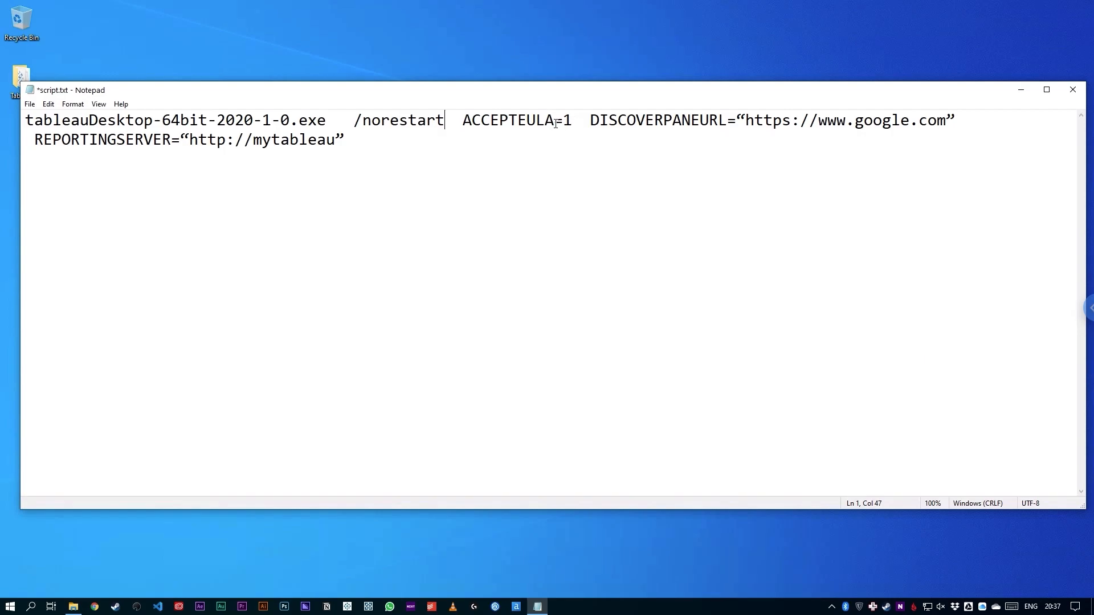
{"action": "left_click_drag", "start_coordinate": [589, 120], "coordinate": [960, 121]}
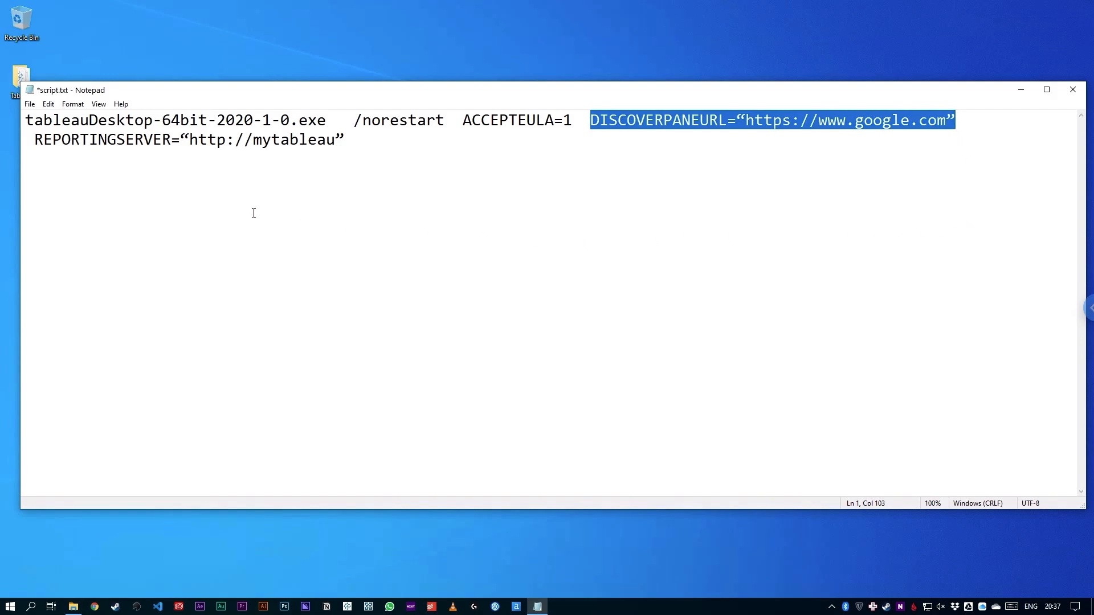
{"action": "left_click", "coordinate": [129, 140]}
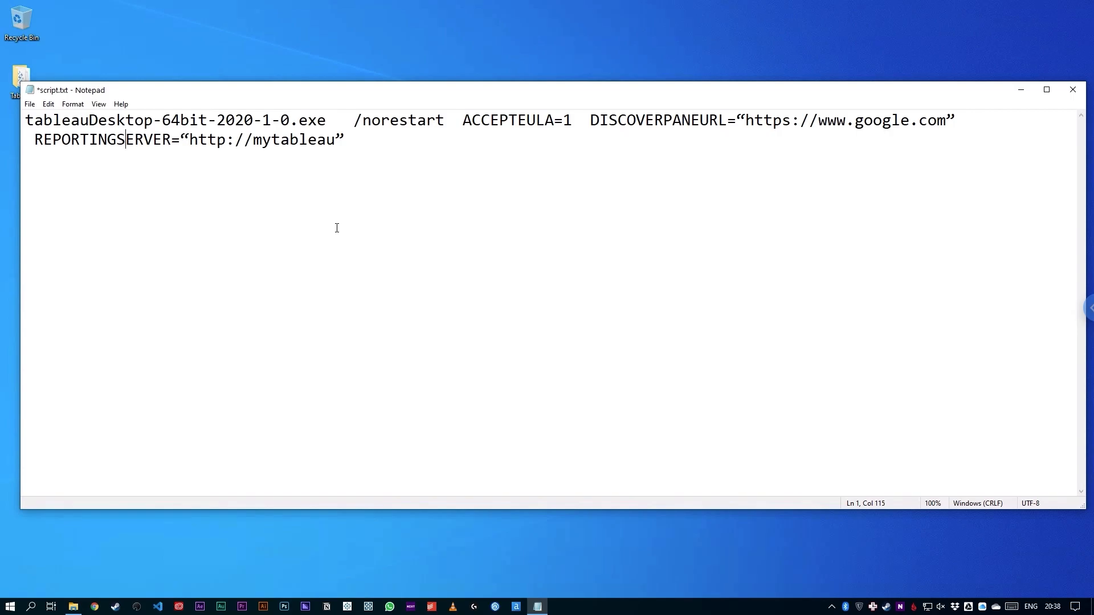
Delete the REPORTINGSERVER setting so the command ends with DISCOVERPANEURL.
{"action": "left_click_drag", "start_coordinate": [352, 141], "coordinate": [24, 141]}
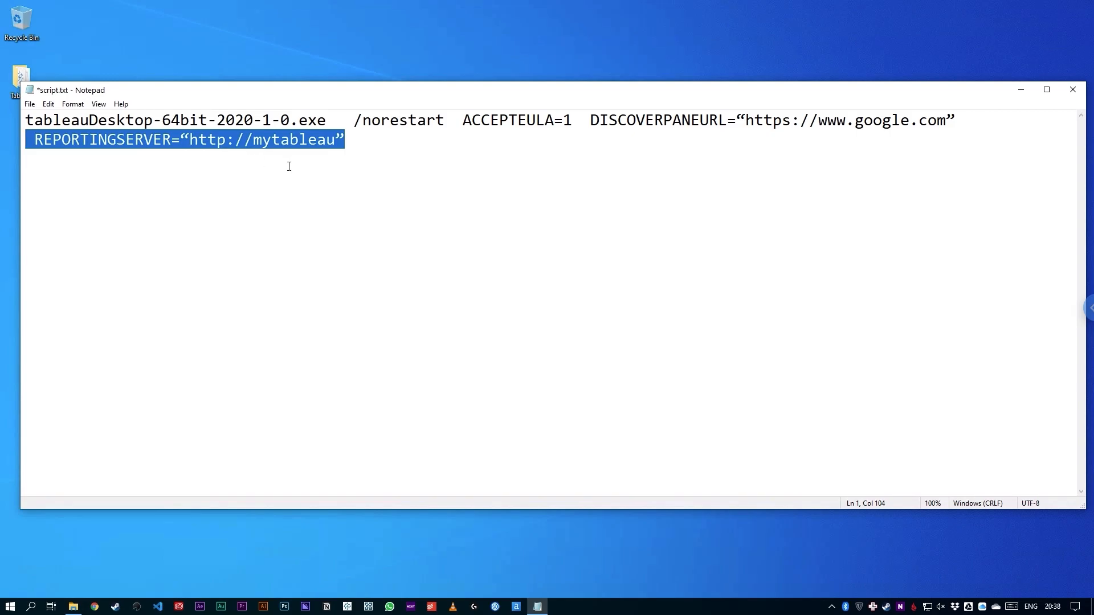
{"action": "left_click_drag", "start_coordinate": [345, 139], "coordinate": [2, 141]}
{"action": "key", "text": "BackSpace"}
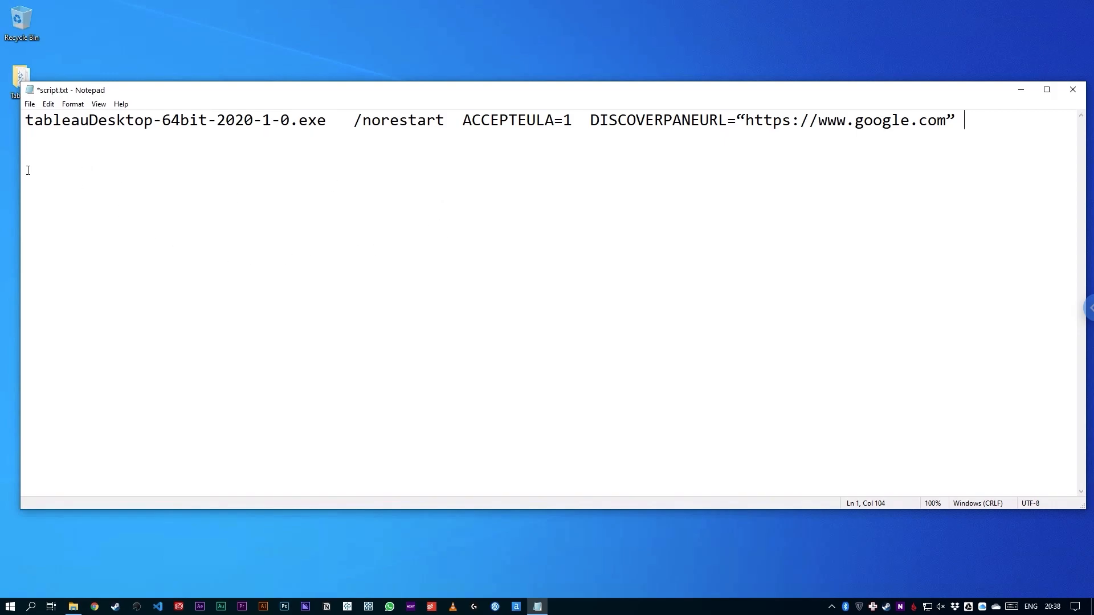
Start an administrator PowerShell session and move it so the script stays visible.
{"action": "right_click", "coordinate": [11, 607]}
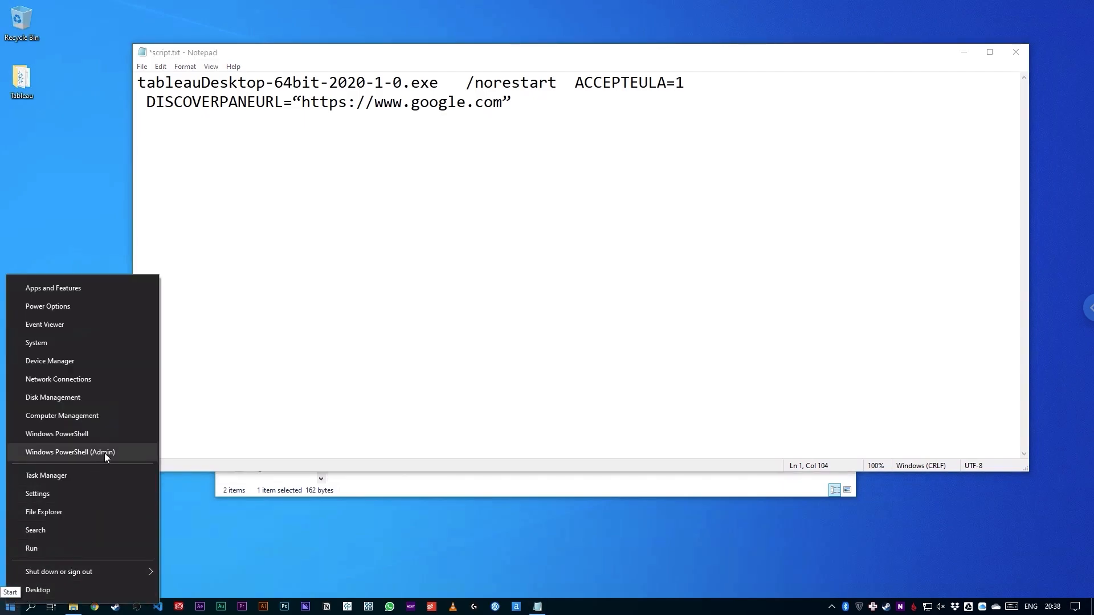
{"action": "left_click", "coordinate": [112, 453]}
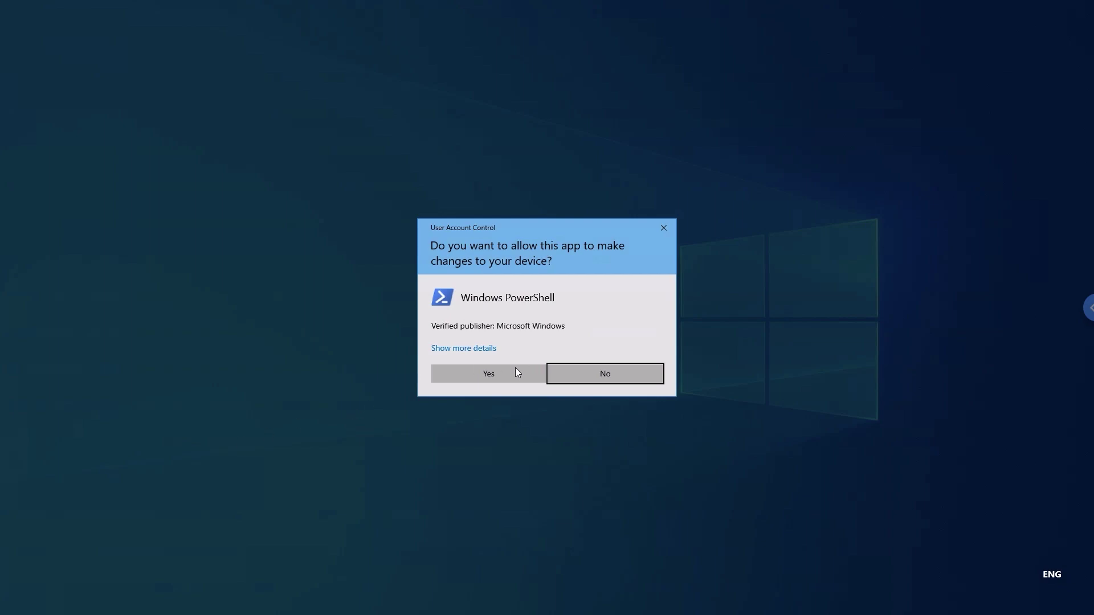
{"action": "left_click", "coordinate": [515, 372]}
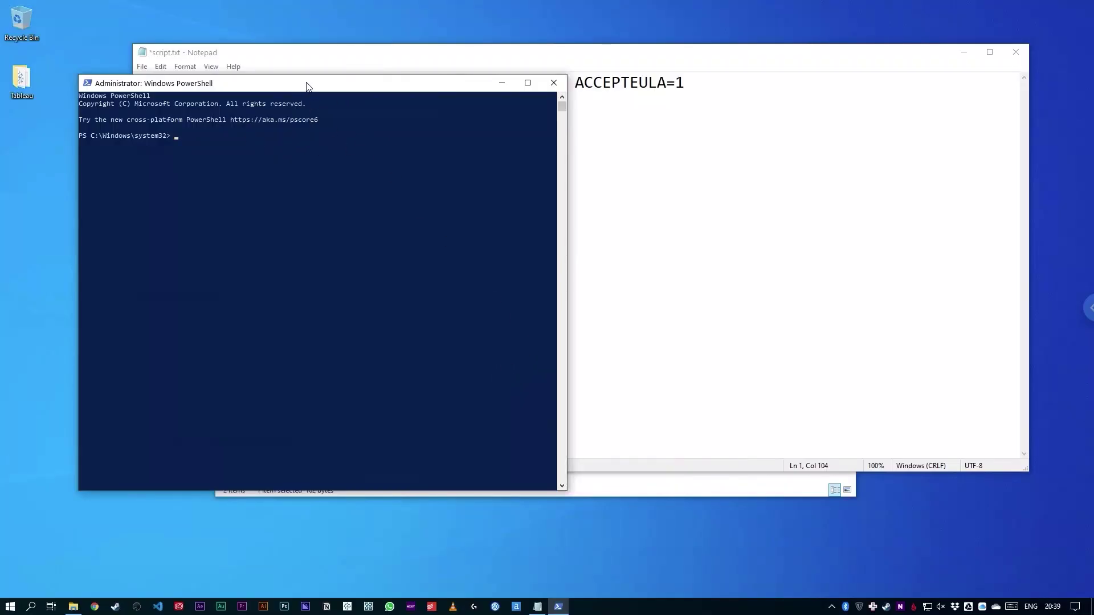
{"action": "mouse_move", "coordinate": [307, 83]}
{"action": "left_mouse_down"}
{"action": "mouse_move", "coordinate": [564, 190]}
{"action": "mouse_move", "coordinate": [567, 160]}
{"action": "left_mouse_up"}
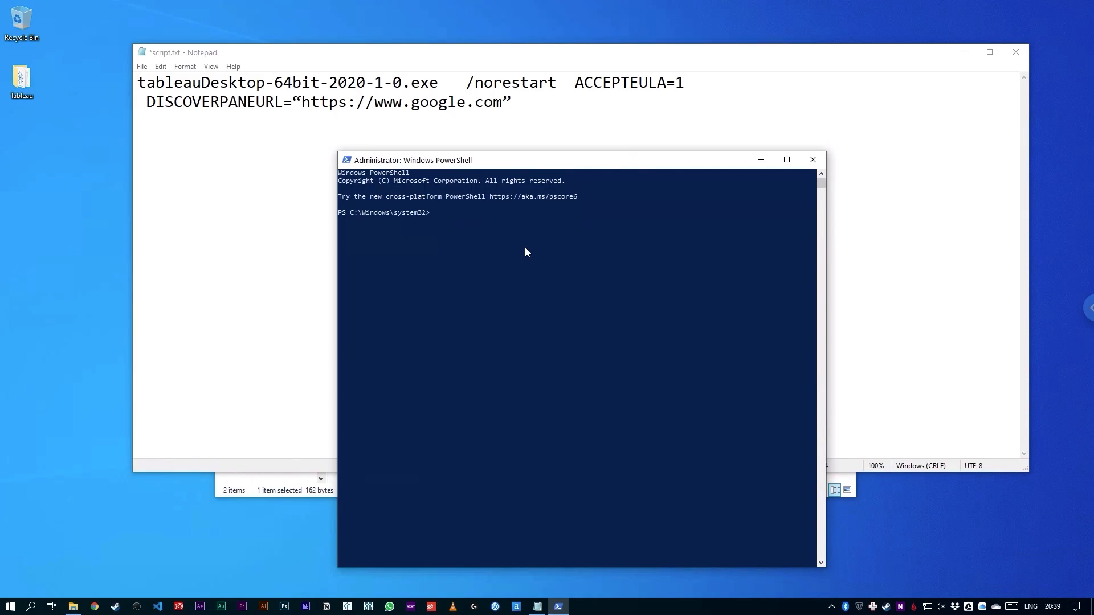
{"action": "type", "text": "cd"}
Change PowerShell's directory to the desktop Tableau folder using the path copied from File Explorer.
{"action": "double_click", "coordinate": [28, 80]}
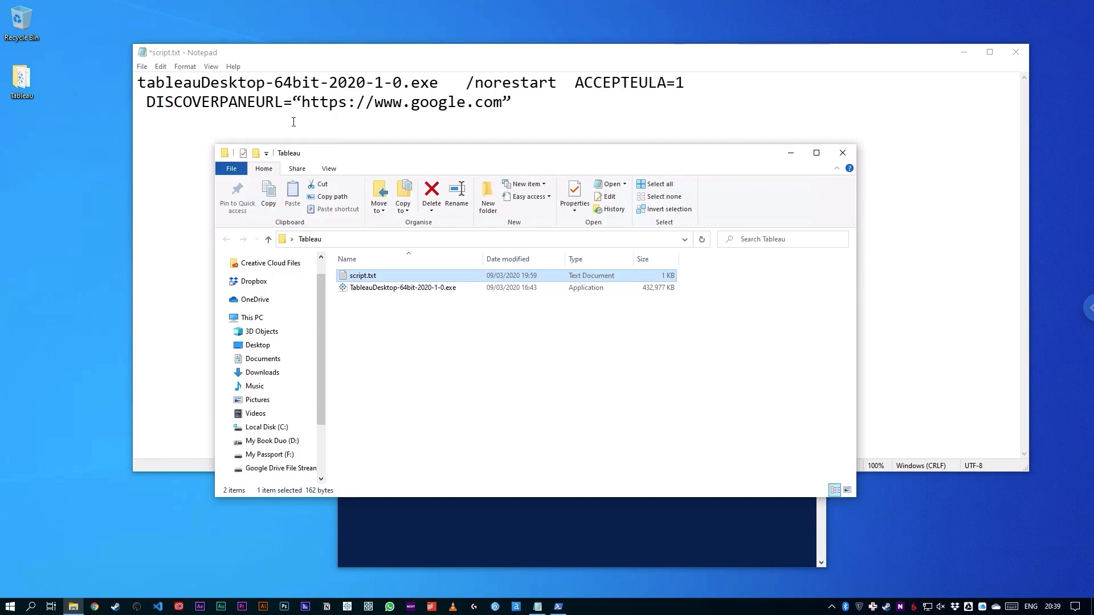
{"action": "left_click", "coordinate": [426, 239]}
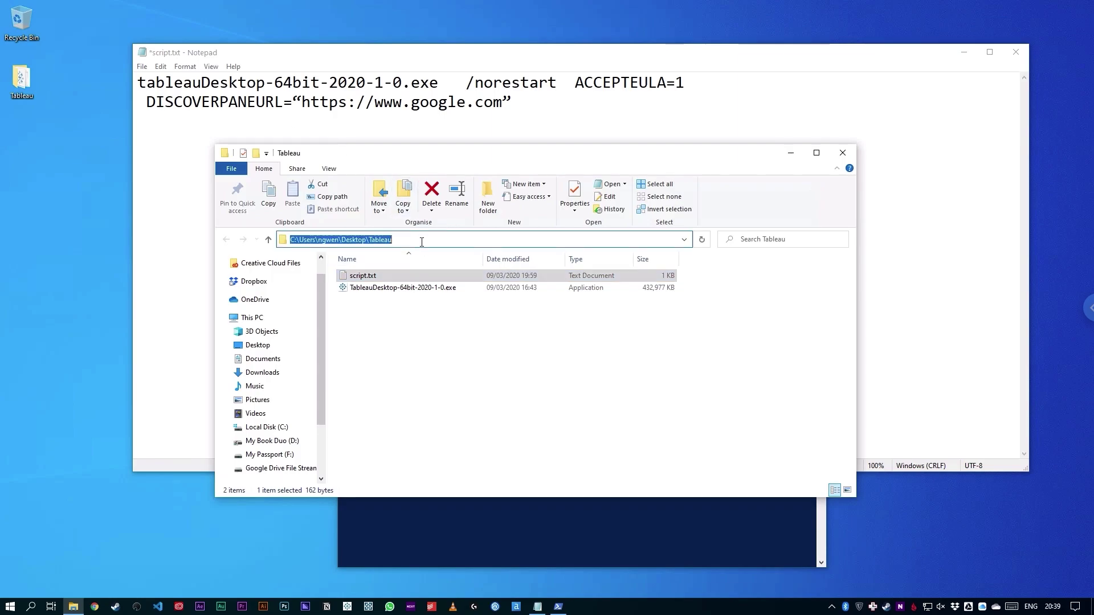
{"action": "right_click", "coordinate": [367, 240]}
{"action": "left_click", "coordinate": [393, 274]}
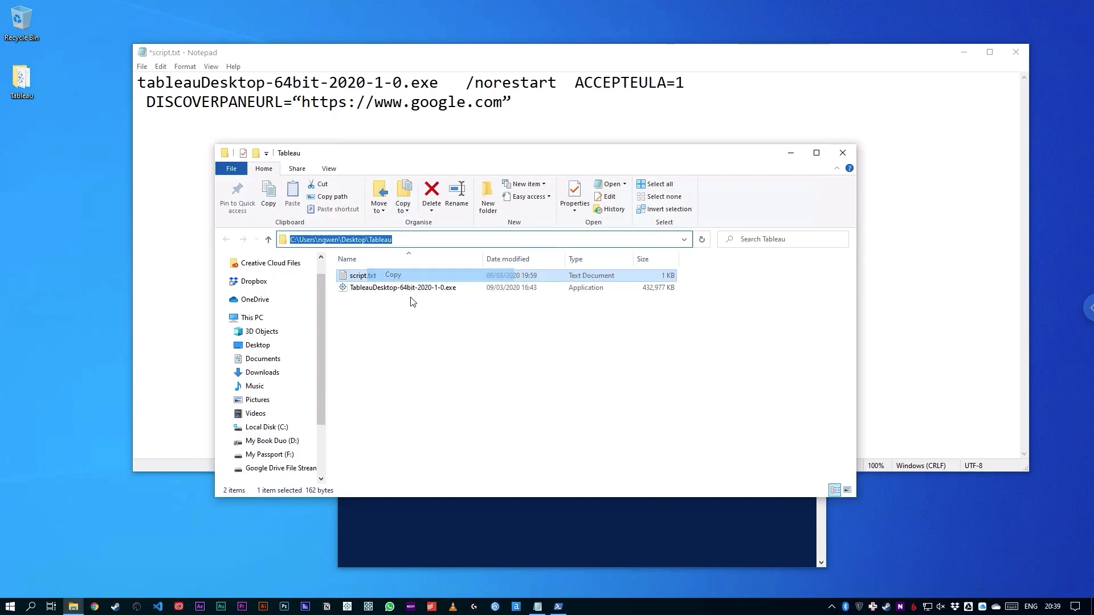
{"action": "left_click", "coordinate": [470, 521]}
{"action": "right_click", "coordinate": [454, 214]}
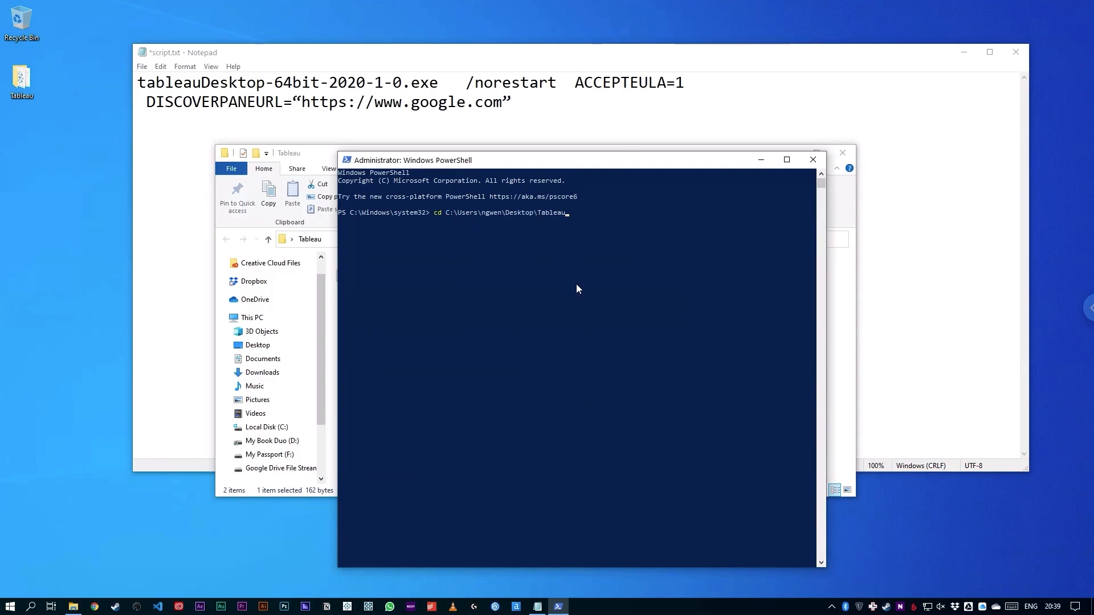
{"action": "key", "text": "Return"}
{"action": "type", "text": "tab"}
Build the installer command with /norestart, ACCEPTEULA=1 and the Google DISCOVERPANEURL pasted from Notepad.
{"action": "key", "text": "Tab"}
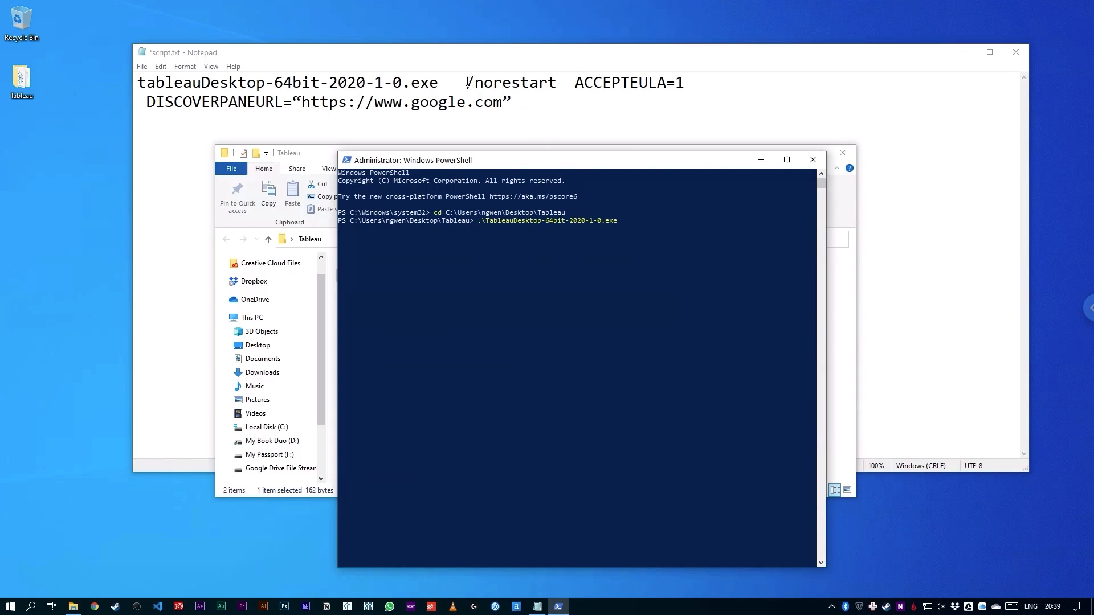
{"action": "left_click_drag", "start_coordinate": [466, 83], "coordinate": [532, 102]}
{"action": "right_click", "coordinate": [504, 84]}
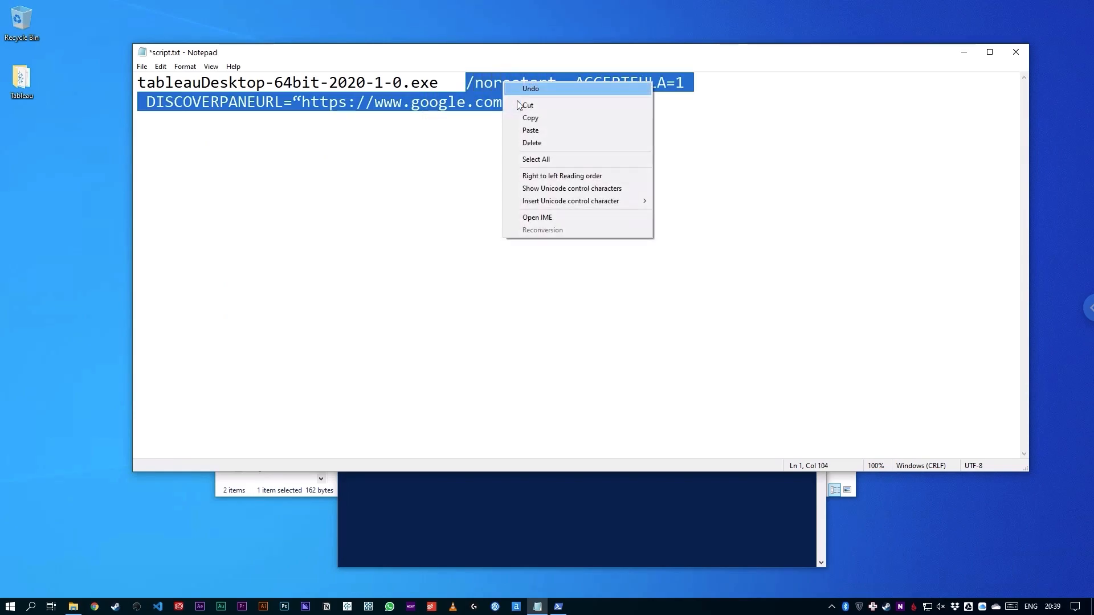
{"action": "left_click", "coordinate": [538, 119]}
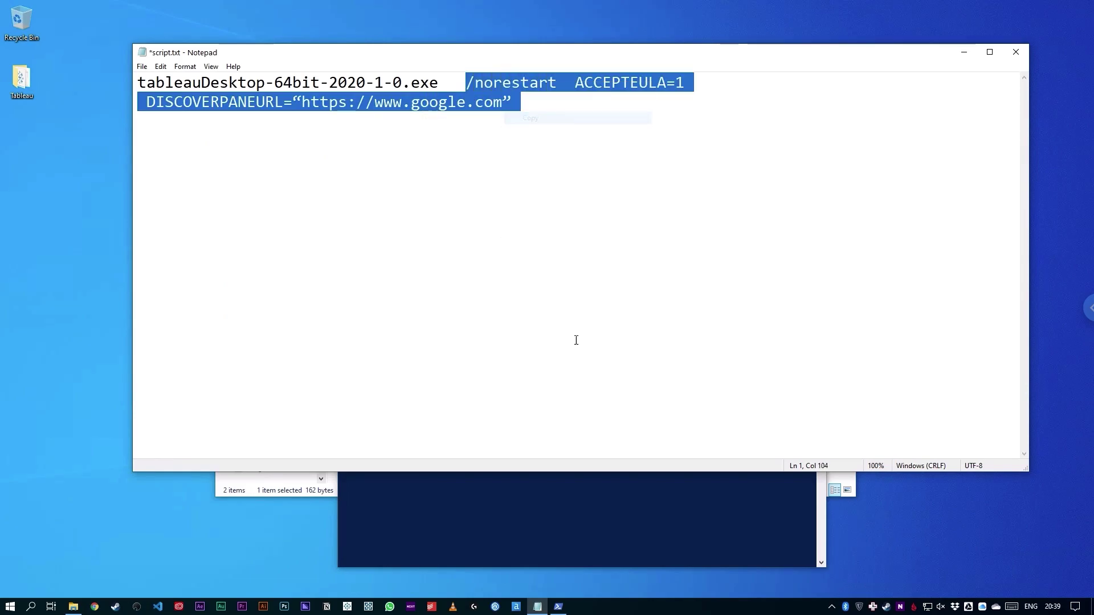
{"action": "left_click", "coordinate": [631, 529]}
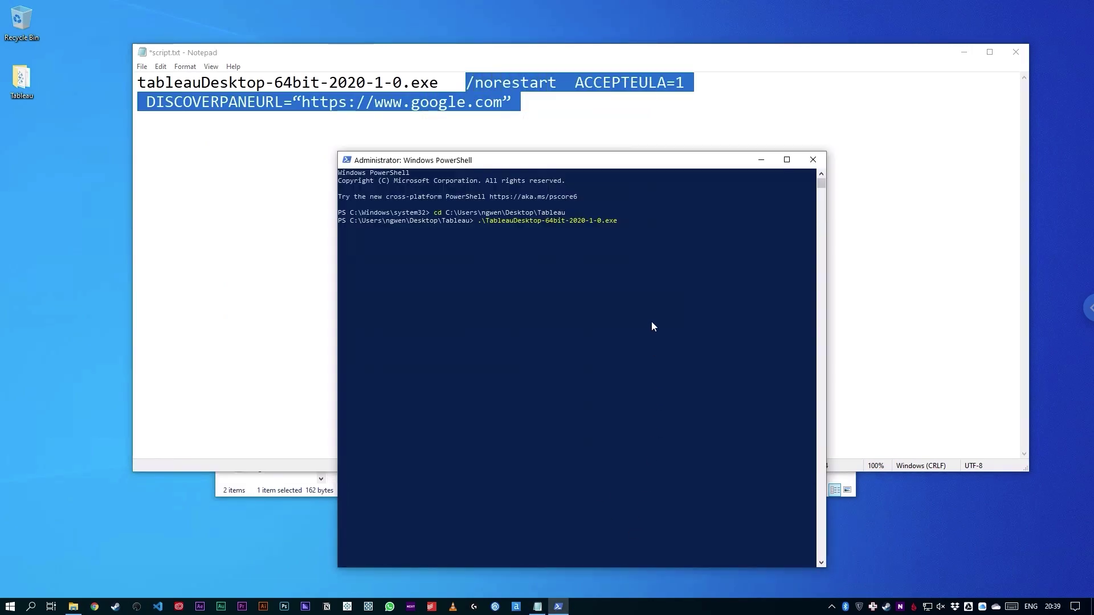
{"action": "right_click", "coordinate": [632, 224]}
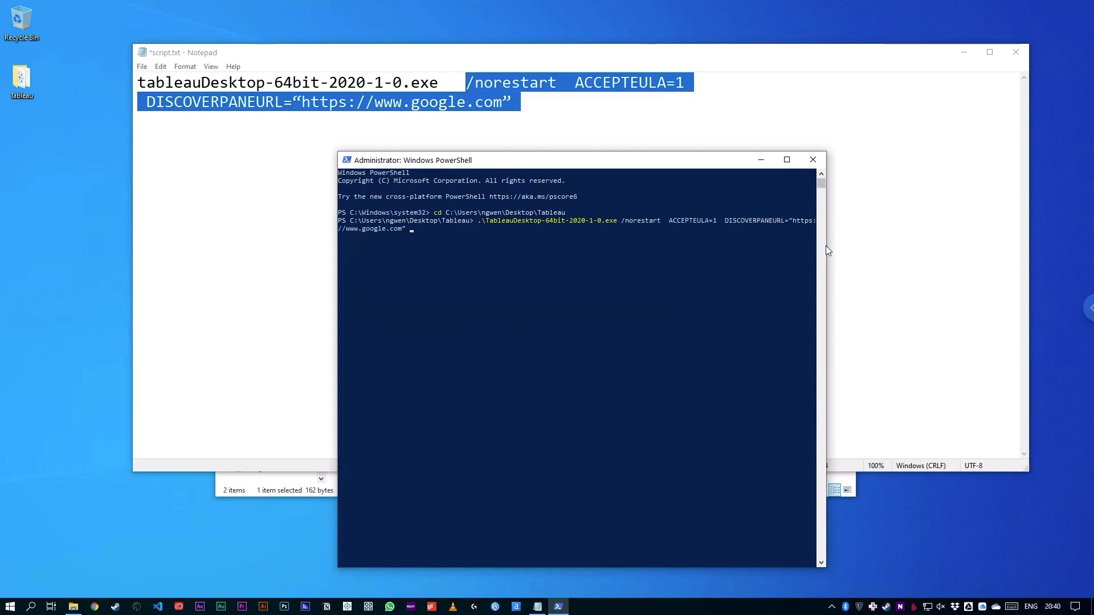
{"action": "left_click_drag", "start_coordinate": [826, 246], "coordinate": [969, 246]}
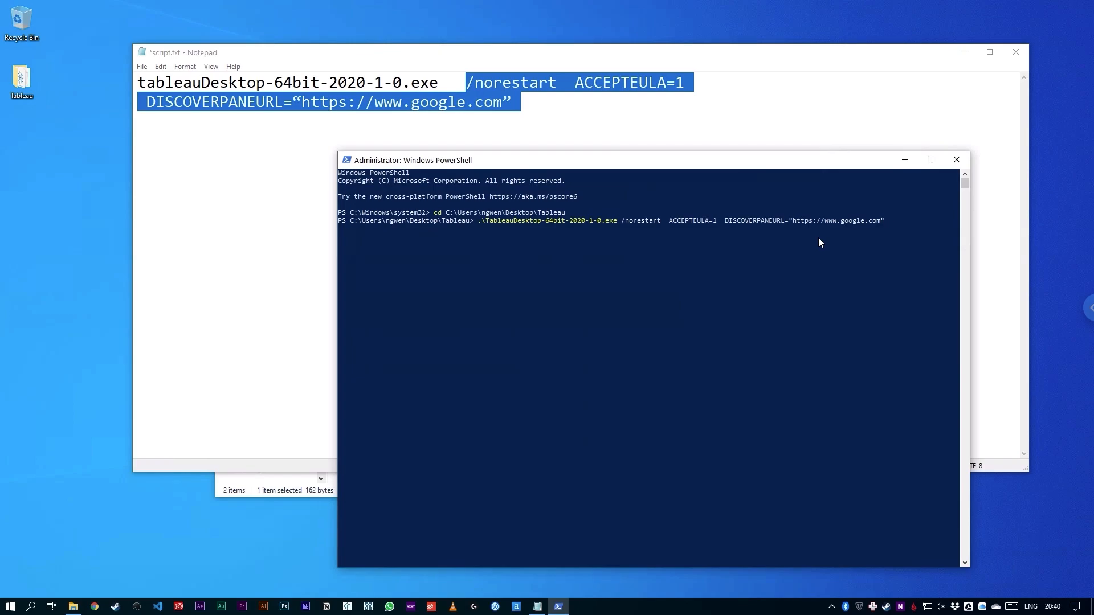
Run the Tableau installer command from PowerShell, launching the Tableau 2020.1 Setup welcome dialog.
{"action": "left_click", "coordinate": [890, 224]}
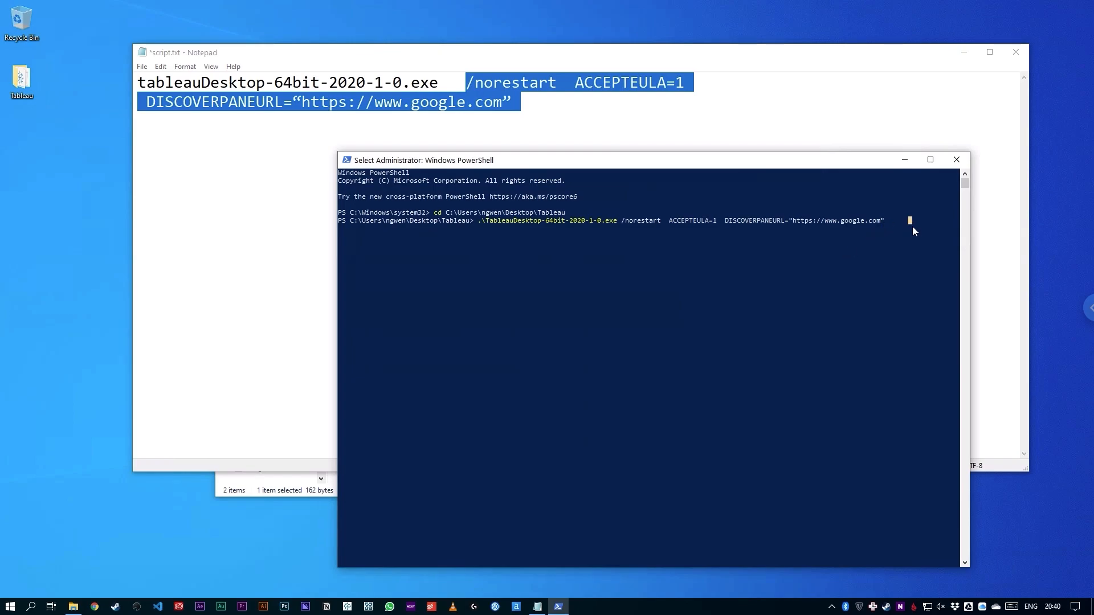
{"action": "key", "text": "Escape"}
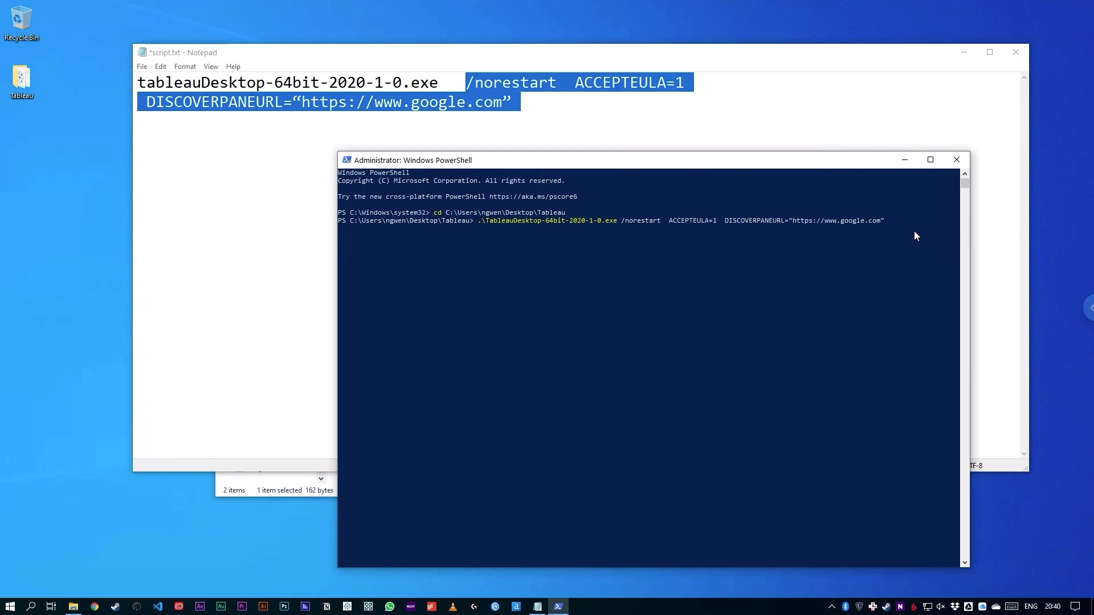
{"action": "key", "text": "Return"}
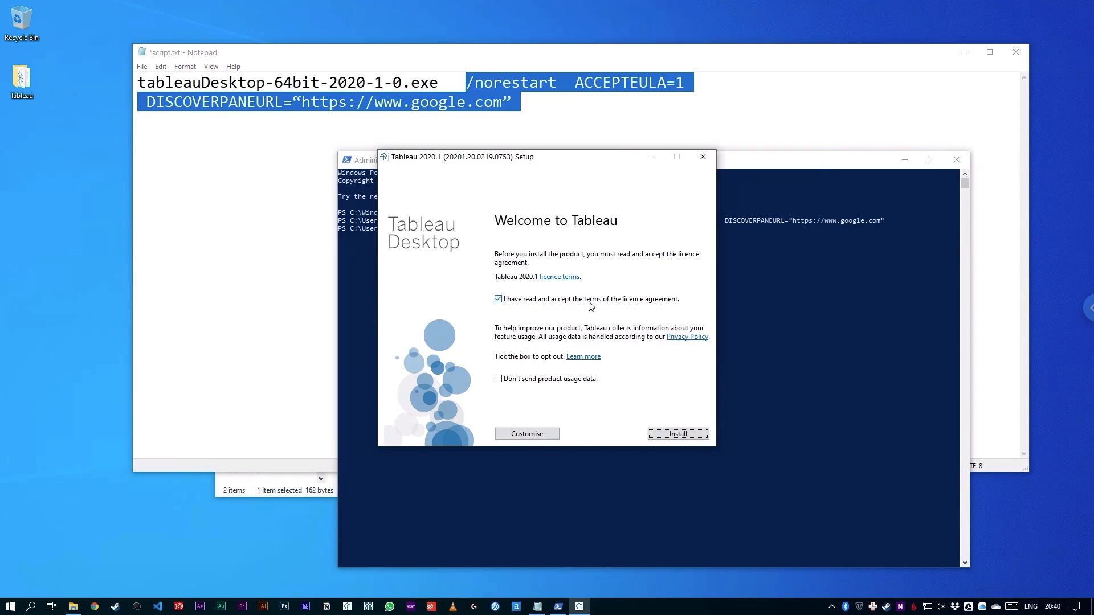
Opt out of sending product usage data and install Tableau Desktop 2020.1.
{"action": "left_click", "coordinate": [498, 378]}
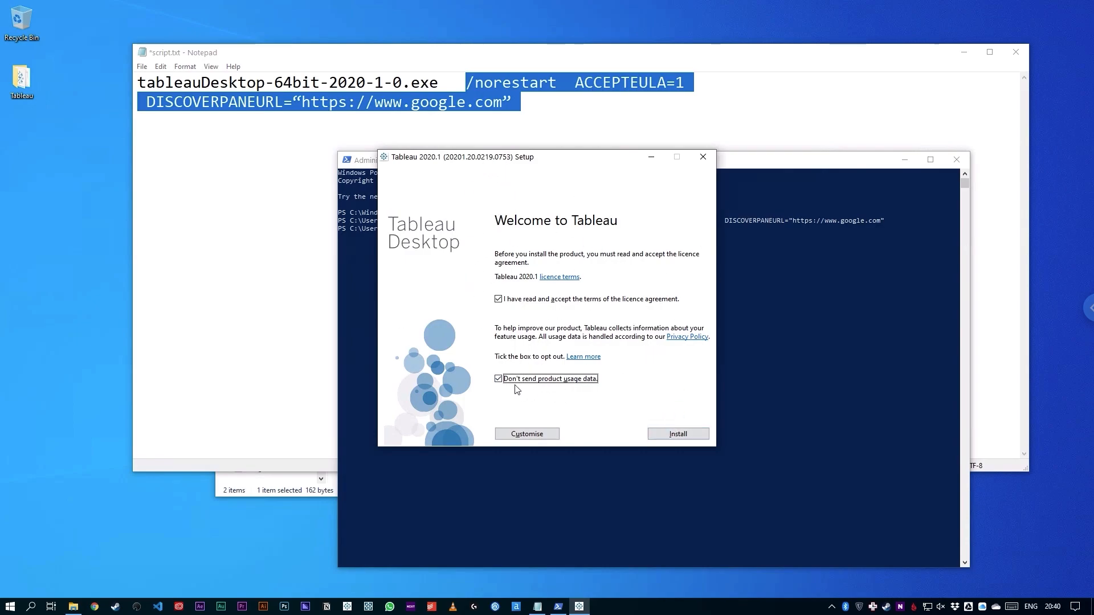
{"action": "left_click", "coordinate": [678, 433]}
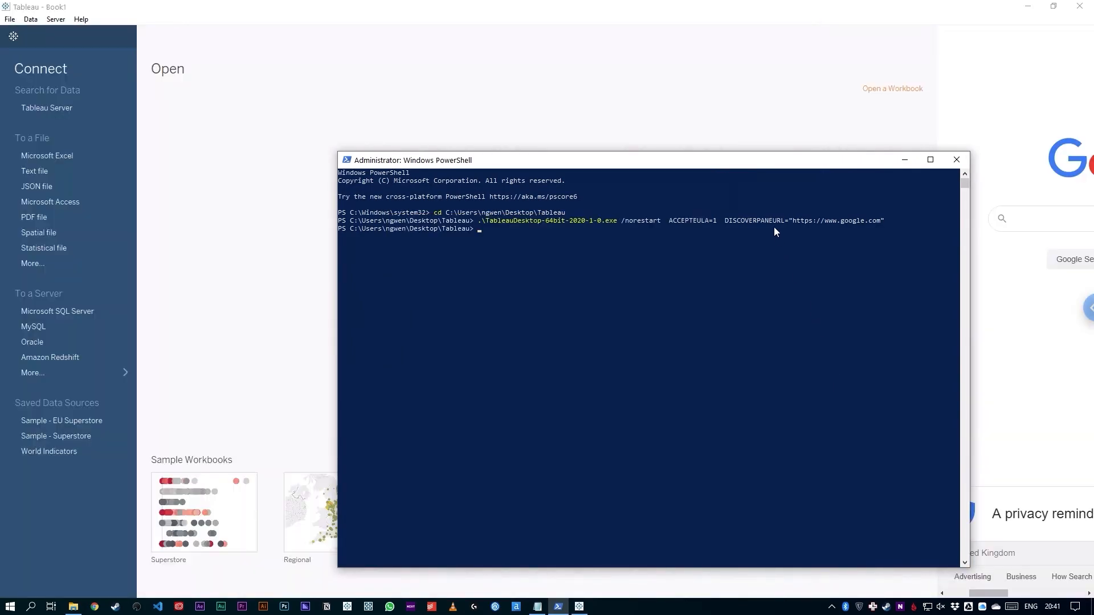
Search Google for 'news UK' in the Start page's Discover pane, with PowerShell moved aside.
{"action": "left_click_drag", "start_coordinate": [769, 159], "coordinate": [590, 120]}
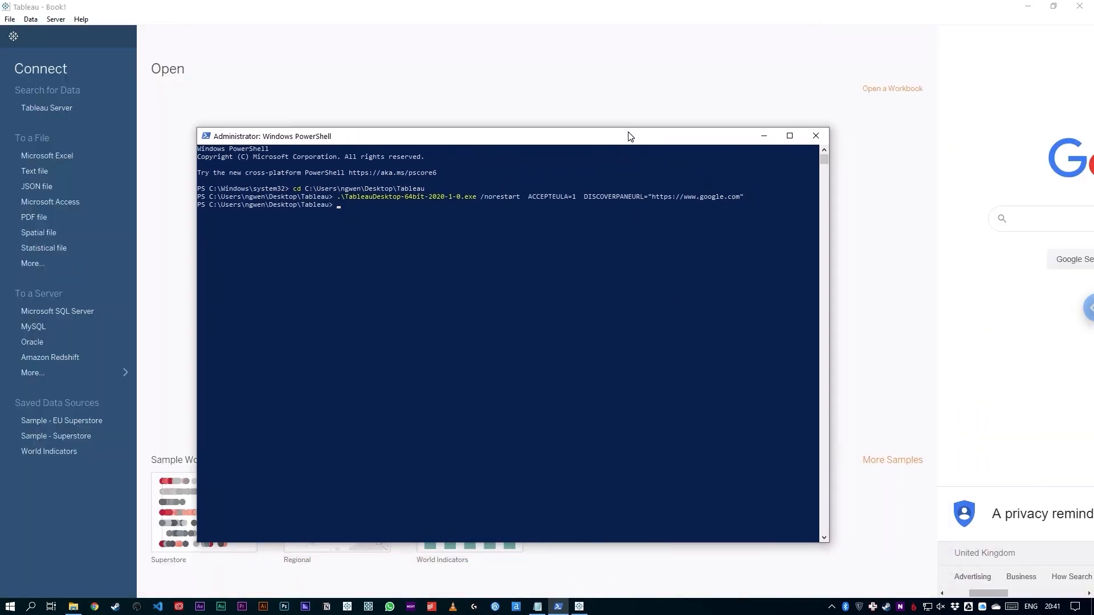
{"action": "left_click", "coordinate": [1017, 218]}
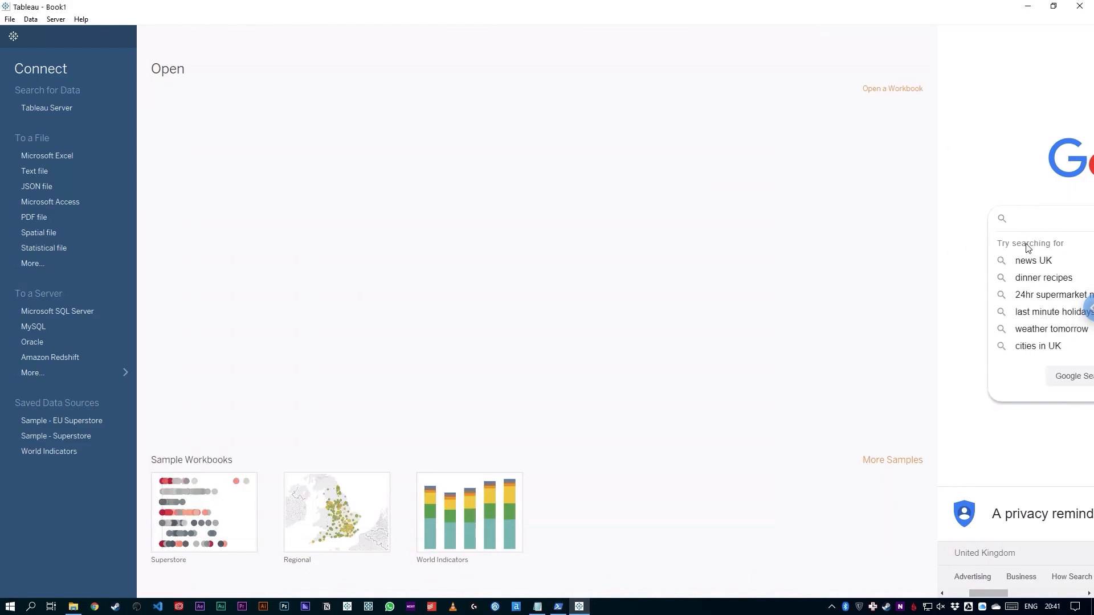
{"action": "left_click", "coordinate": [1033, 261]}
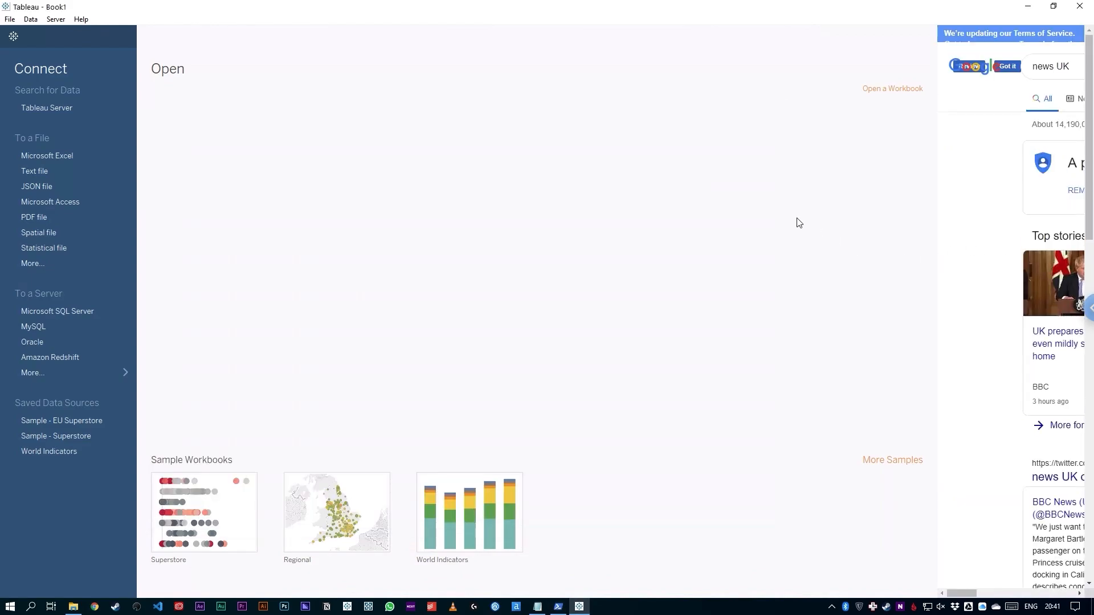